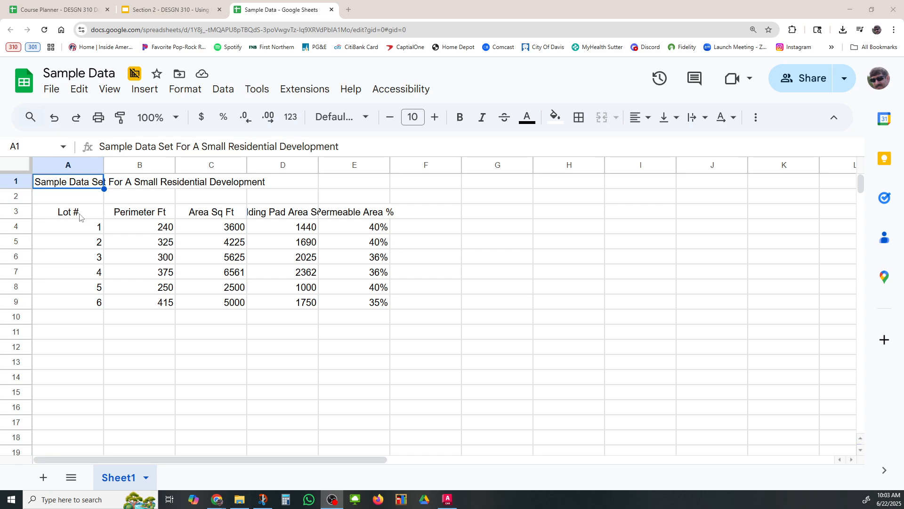
Apply text wrapping to the table's header cells A3:E3.
{"action": "left_click_drag", "start_coordinate": [59, 215], "coordinate": [357, 213]}
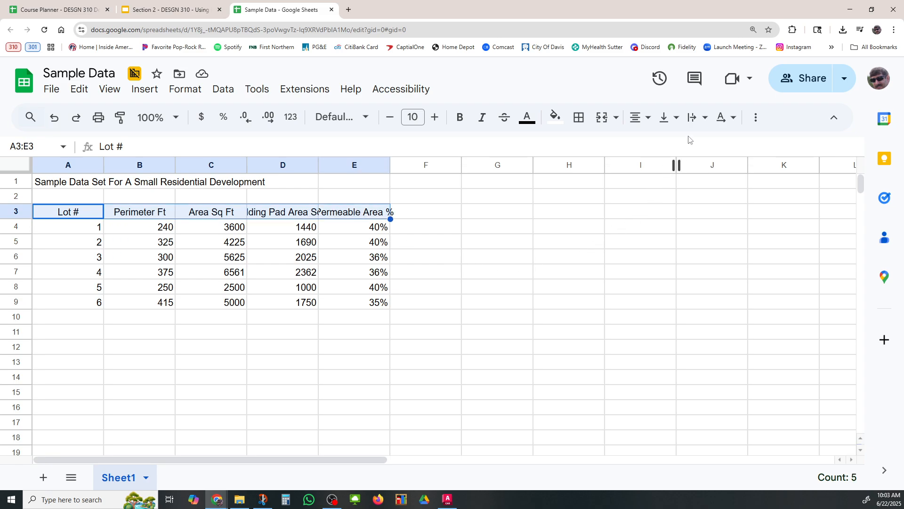
{"action": "left_click", "coordinate": [692, 122]}
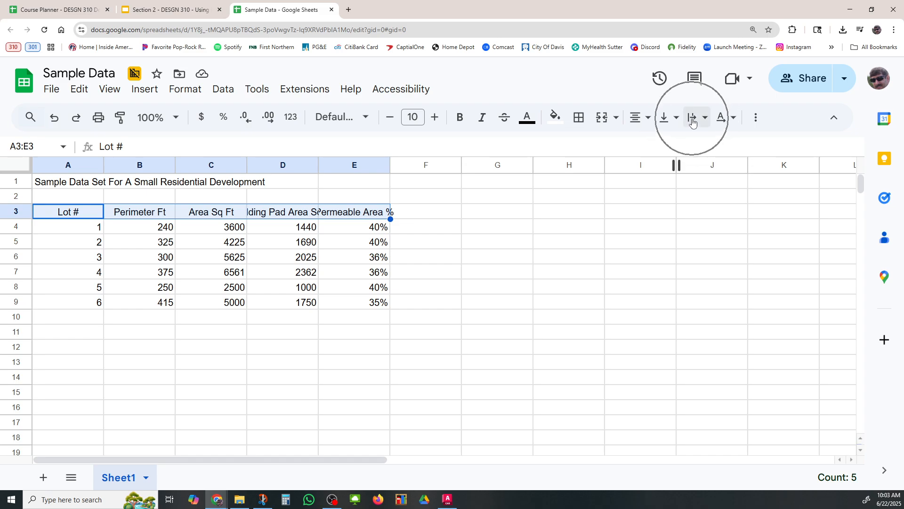
{"action": "left_click", "coordinate": [692, 122]}
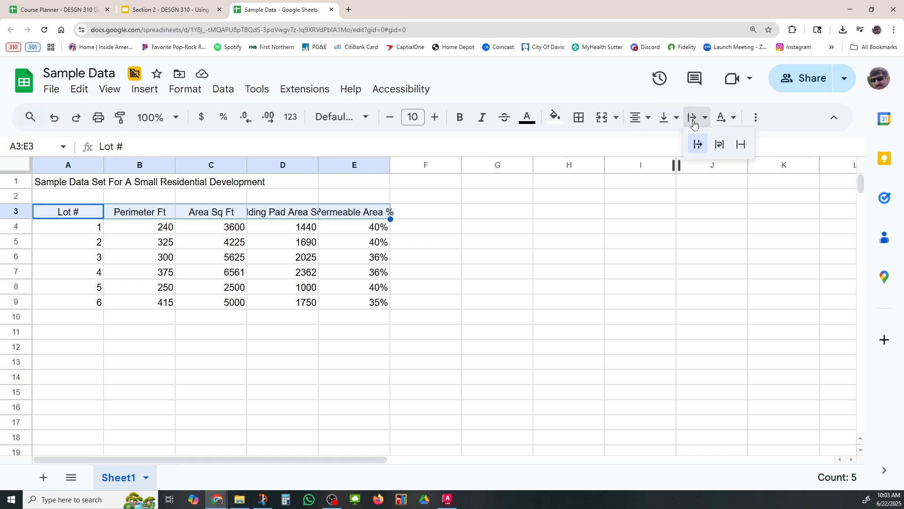
{"action": "left_click", "coordinate": [719, 146]}
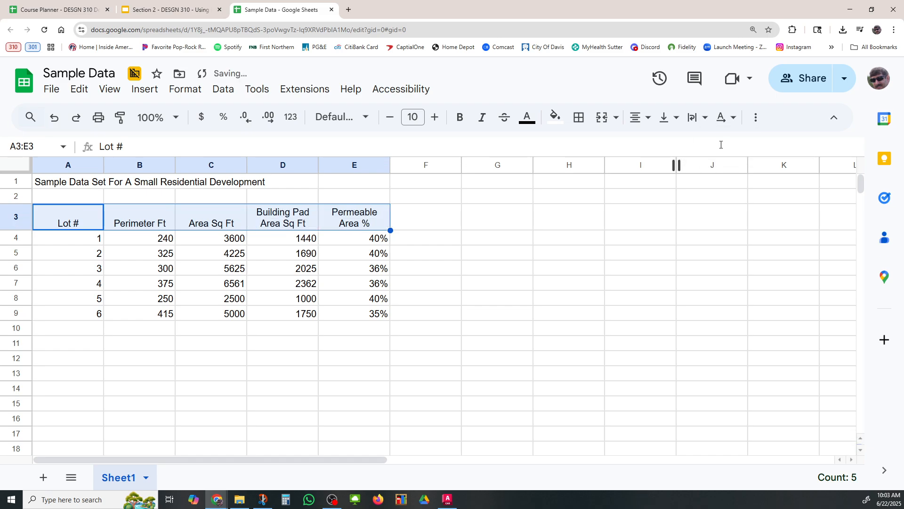
{"action": "left_click", "coordinate": [664, 251]}
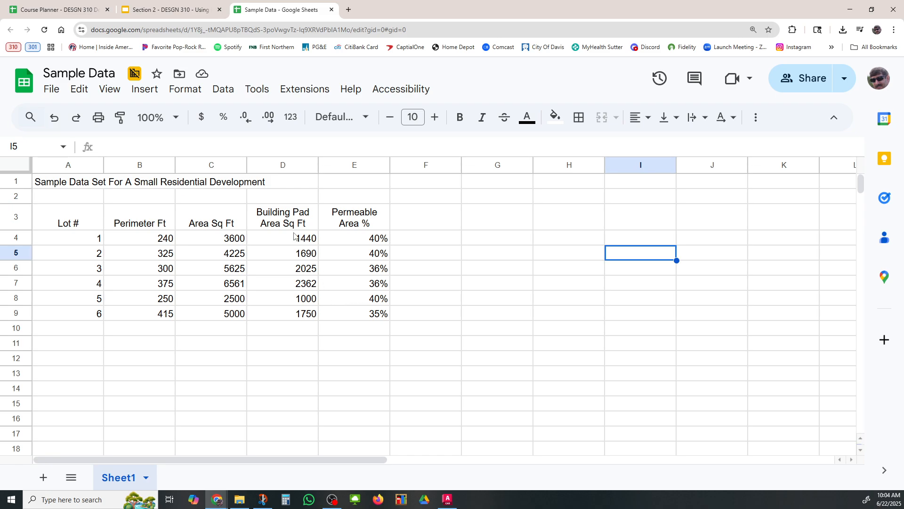
{"action": "double_click", "coordinate": [157, 228]}
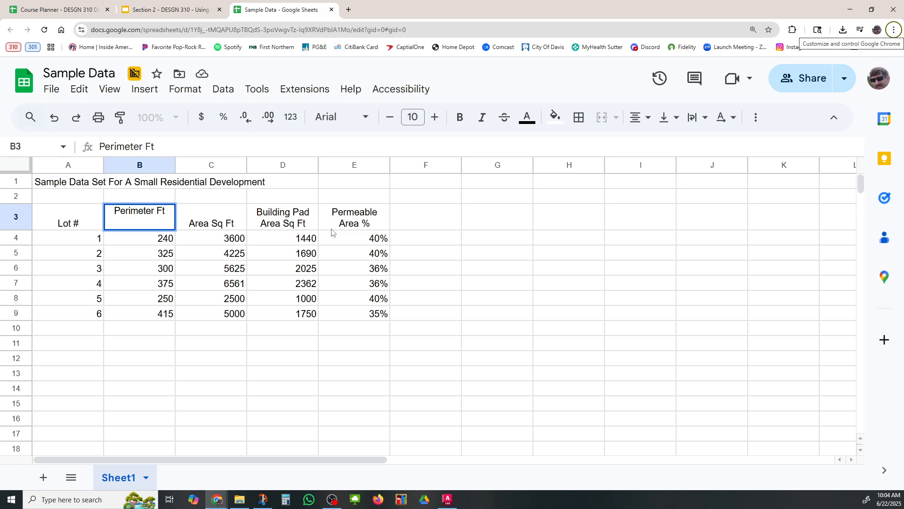
{"action": "left_click", "coordinate": [893, 29]}
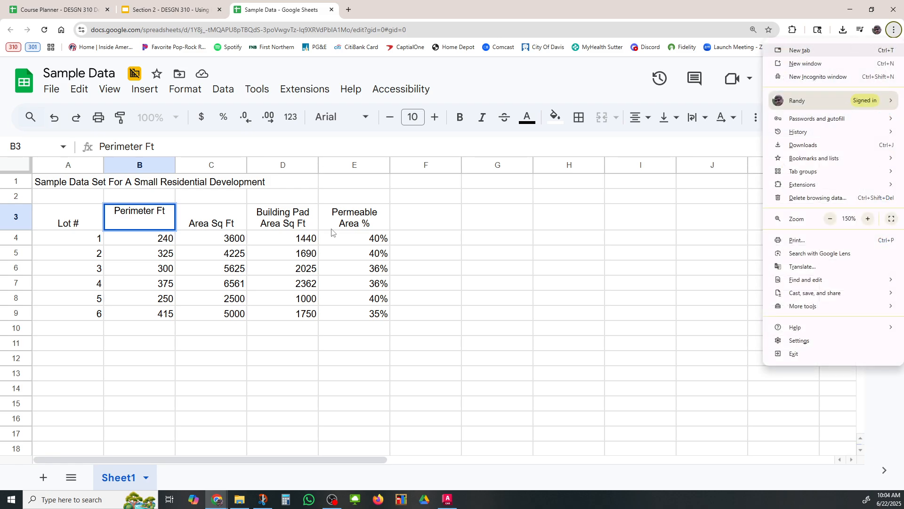
{"action": "left_click", "coordinate": [535, 345]}
{"action": "left_click", "coordinate": [530, 347]}
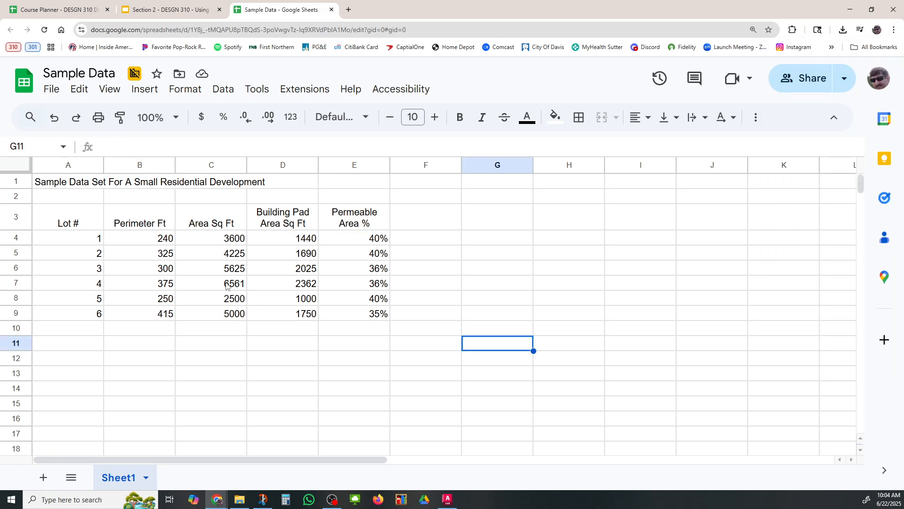
Insert line breaks in headers B3 and C3 so that "Ft" and "Sq Ft" each start on a second line.
{"action": "double_click", "coordinate": [160, 222]}
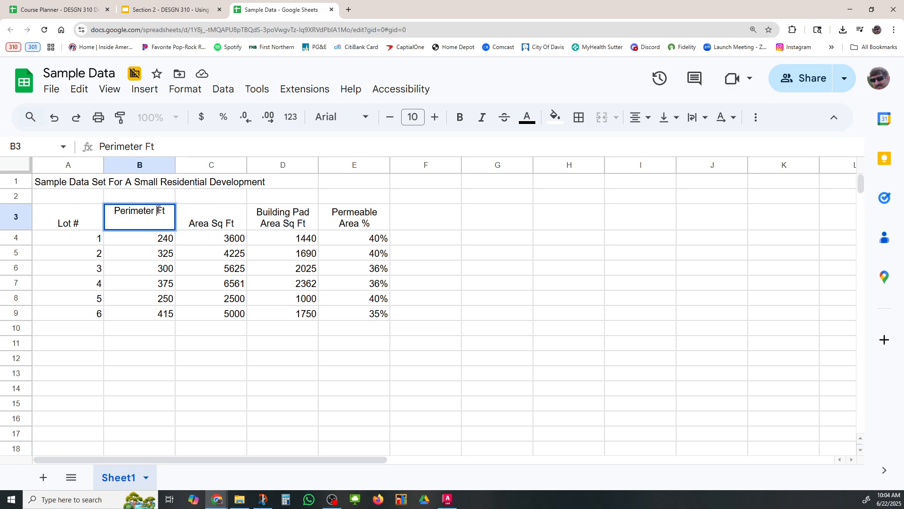
{"action": "left_click", "coordinate": [158, 211]}
{"action": "key", "text": "ctrl+Return"}
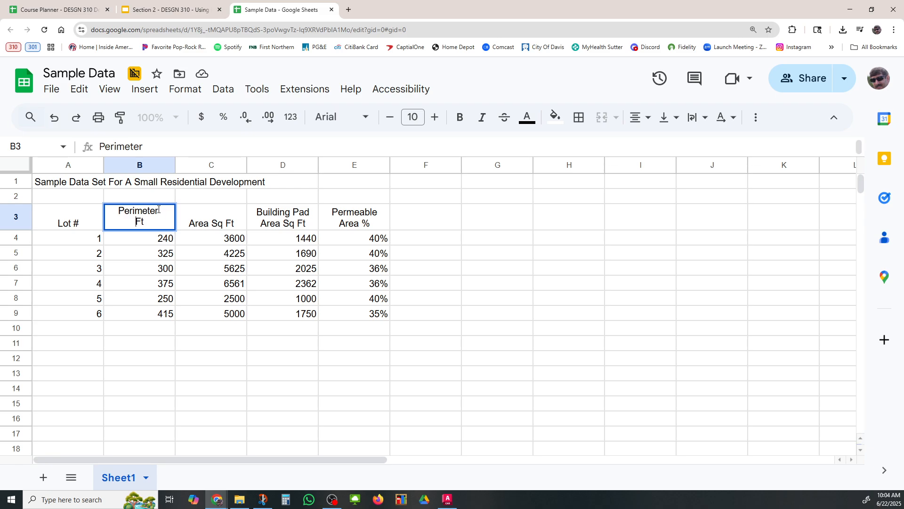
{"action": "left_click", "coordinate": [236, 221]}
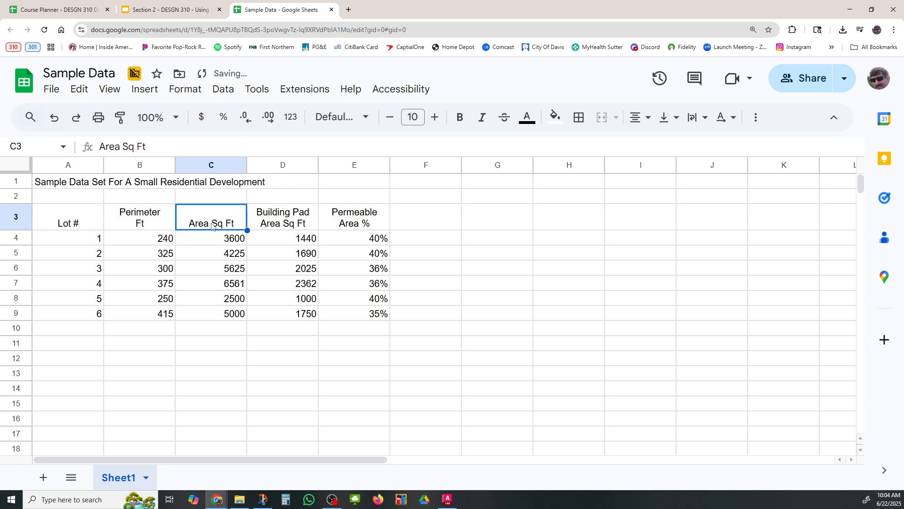
{"action": "double_click", "coordinate": [212, 226]}
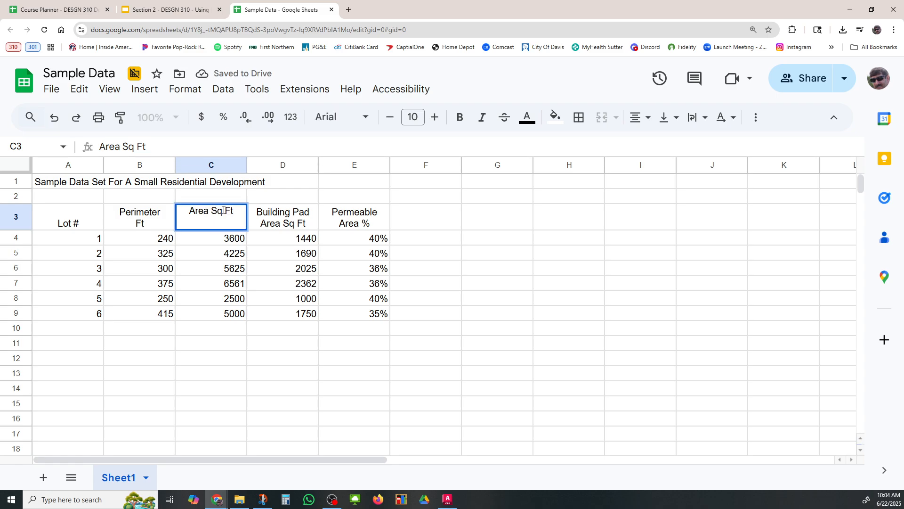
{"action": "key", "text": "ctrl+Return"}
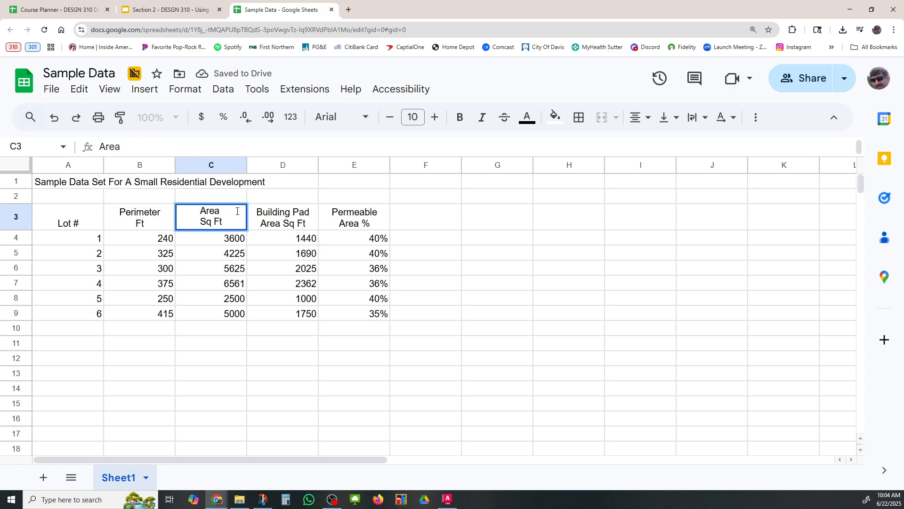
Insert line breaks in headers D3 and E3 so that "Sq Ft" and "%" each stand on their own line.
{"action": "double_click", "coordinate": [284, 224]}
{"action": "left_click", "coordinate": [327, 210]}
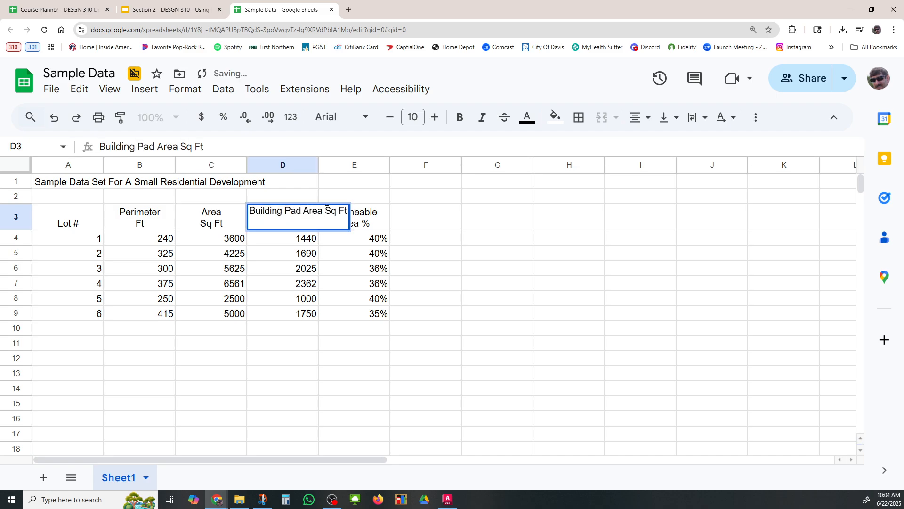
{"action": "key", "text": "ctrl+Return"}
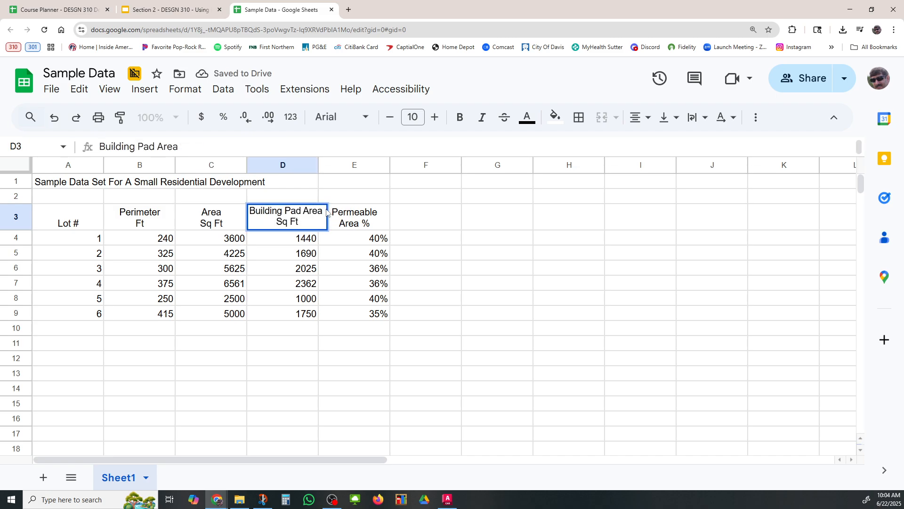
{"action": "double_click", "coordinate": [358, 222]}
{"action": "left_click", "coordinate": [392, 211]}
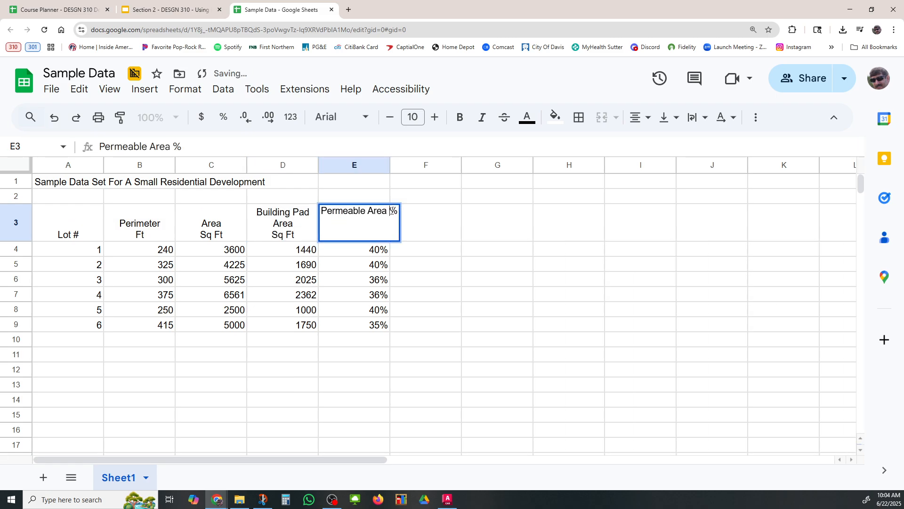
{"action": "key", "text": "ctrl+Return"}
{"action": "key", "text": "Return"}
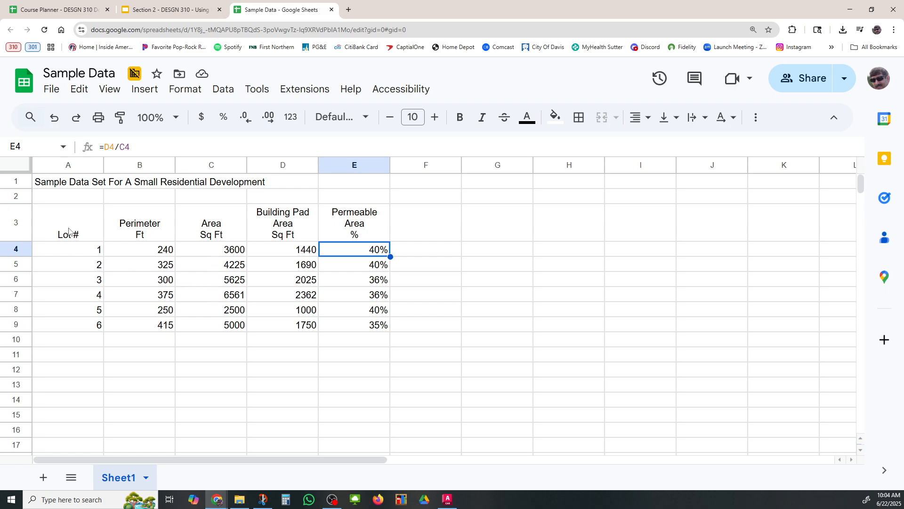
Apply centered horizontal alignment to the header cells A3:E3.
{"action": "left_click_drag", "start_coordinate": [69, 231], "coordinate": [359, 229]}
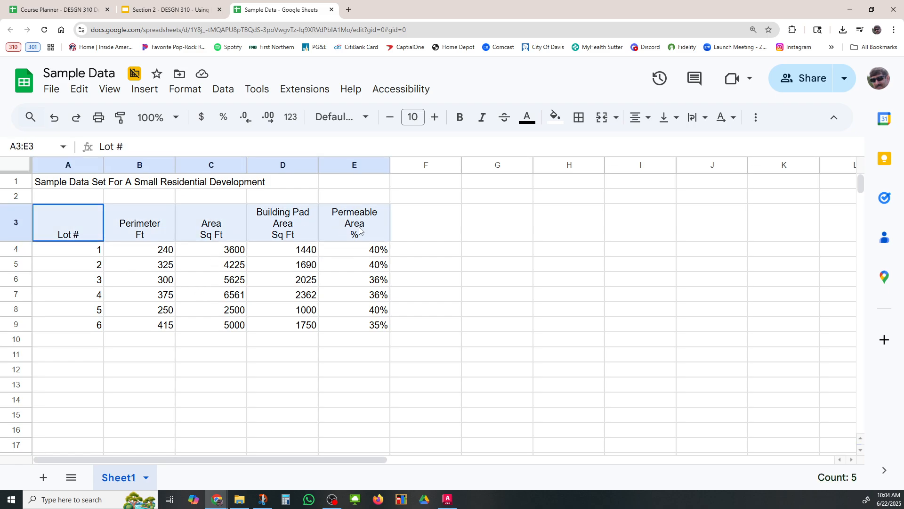
{"action": "left_click", "coordinate": [206, 324]}
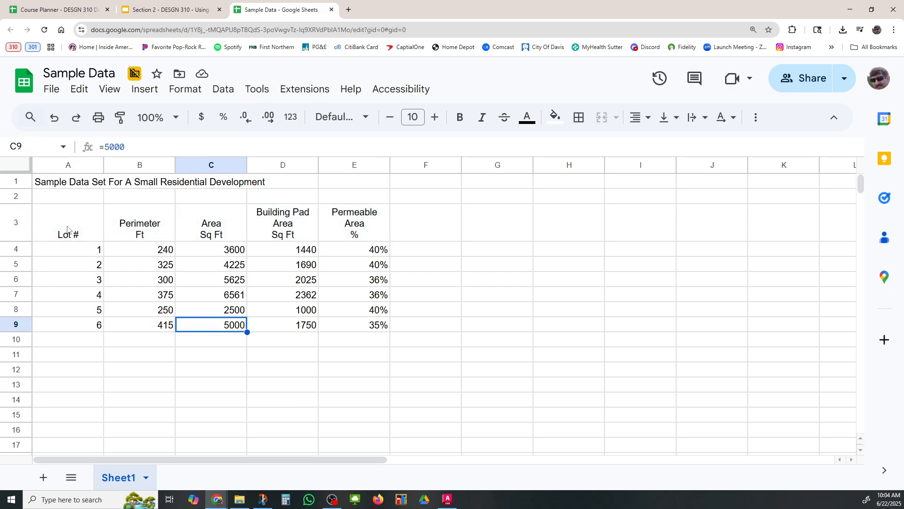
{"action": "left_click_drag", "start_coordinate": [67, 230], "coordinate": [345, 230]}
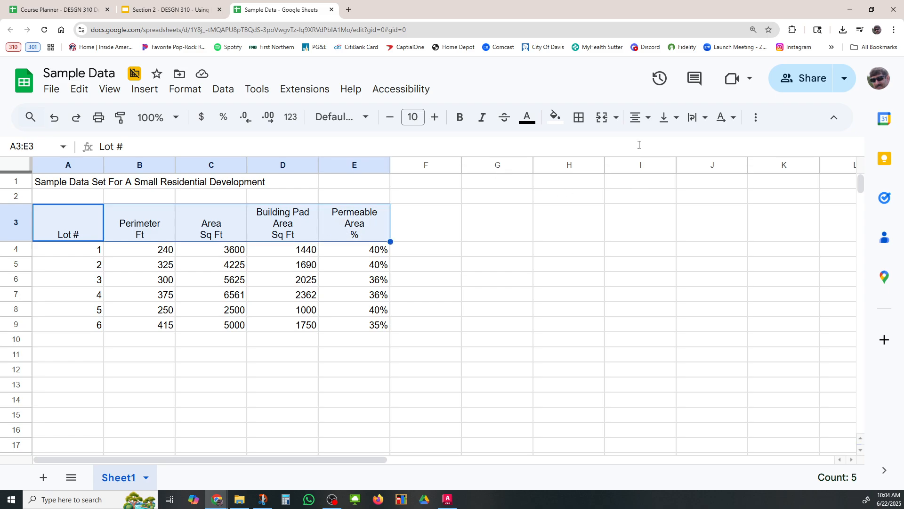
{"action": "left_click", "coordinate": [638, 123]}
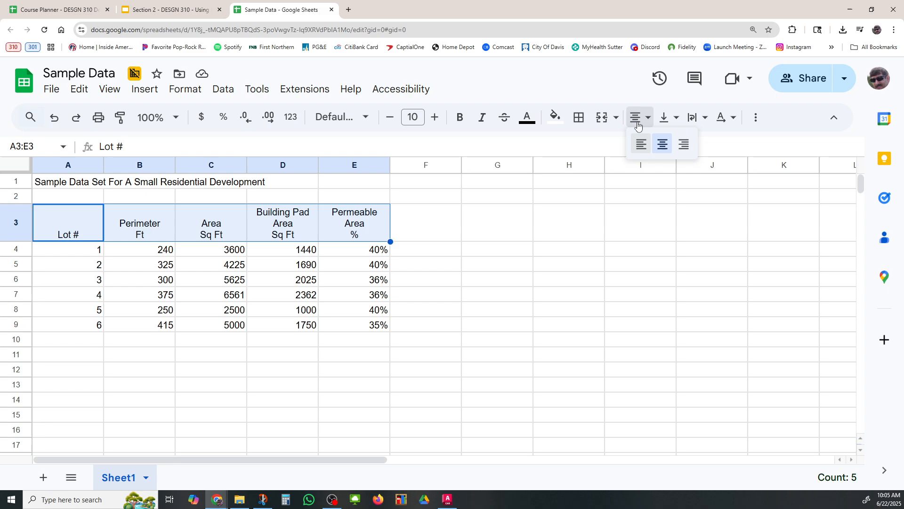
{"action": "left_click", "coordinate": [664, 149]}
{"action": "left_click", "coordinate": [613, 311]}
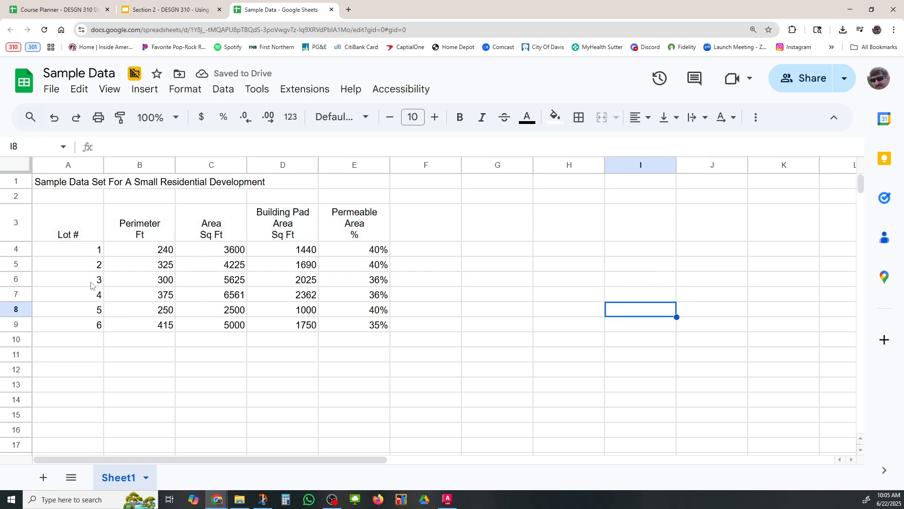
Center the lot data in cells A4:E9 horizontally.
{"action": "left_click_drag", "start_coordinate": [75, 250], "coordinate": [356, 325]}
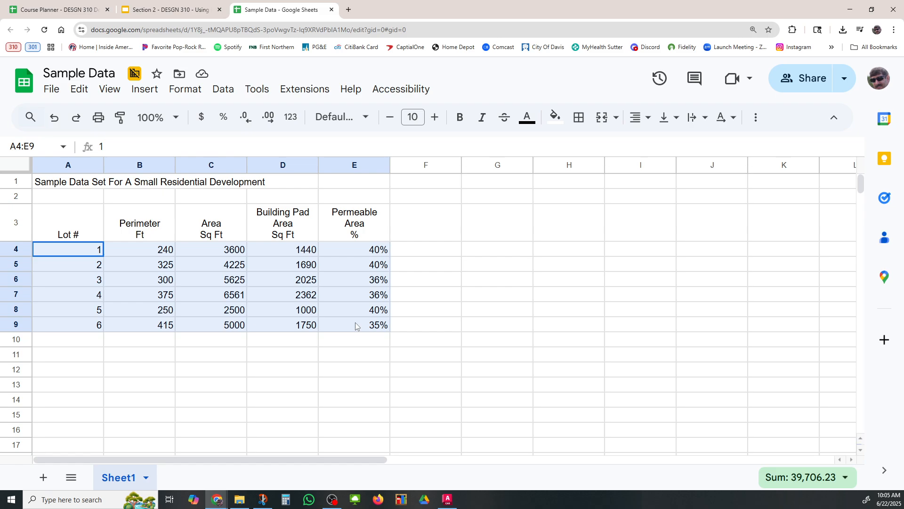
{"action": "left_click", "coordinate": [66, 252]}
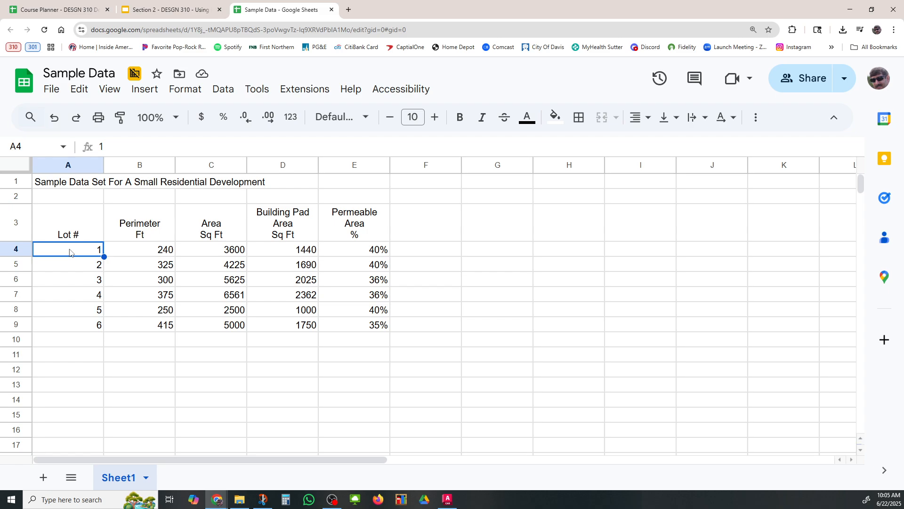
{"action": "left_click_drag", "start_coordinate": [66, 252], "coordinate": [356, 326]}
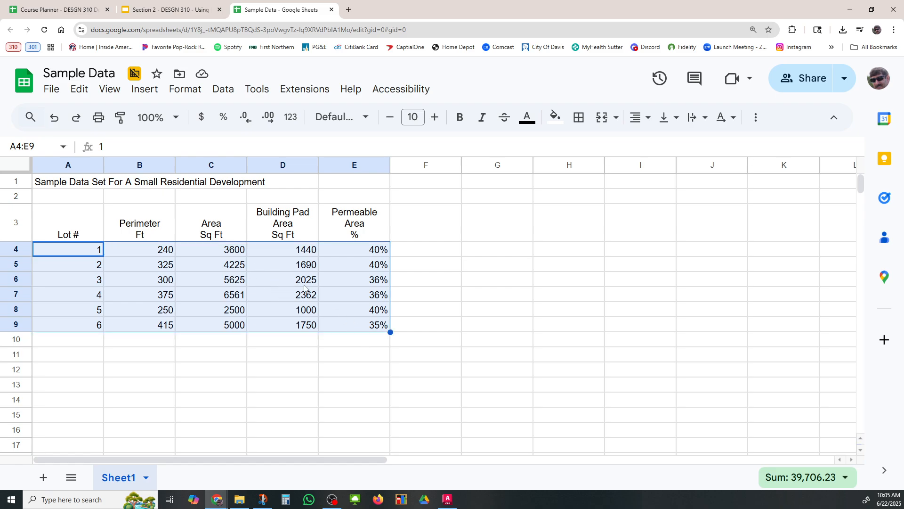
{"action": "left_click", "coordinate": [637, 119]}
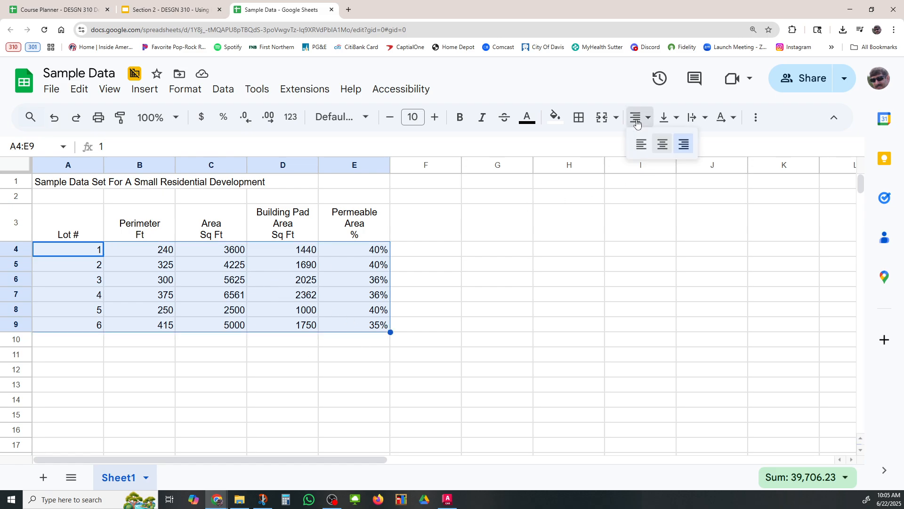
{"action": "left_click", "coordinate": [661, 144]}
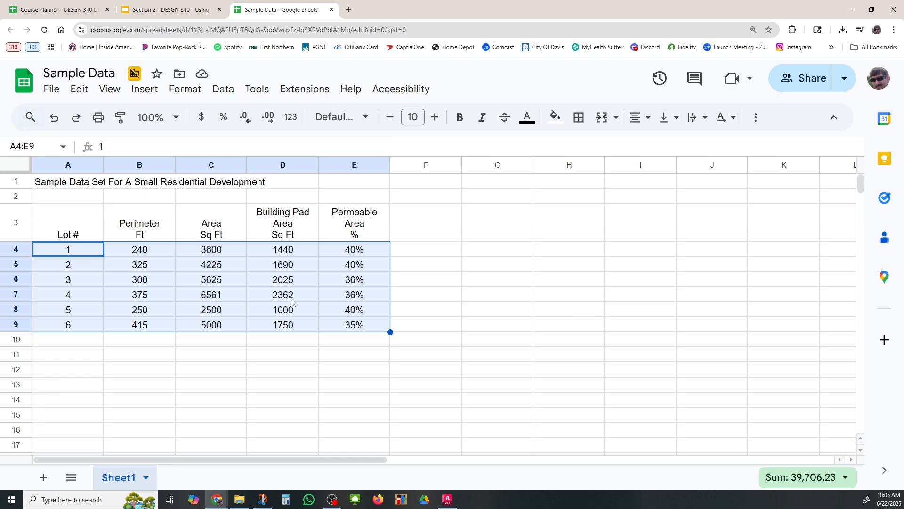
{"action": "left_click", "coordinate": [532, 295]}
Try middle and top vertical alignment on the header cells A3:E3.
{"action": "left_click_drag", "start_coordinate": [60, 228], "coordinate": [353, 231]}
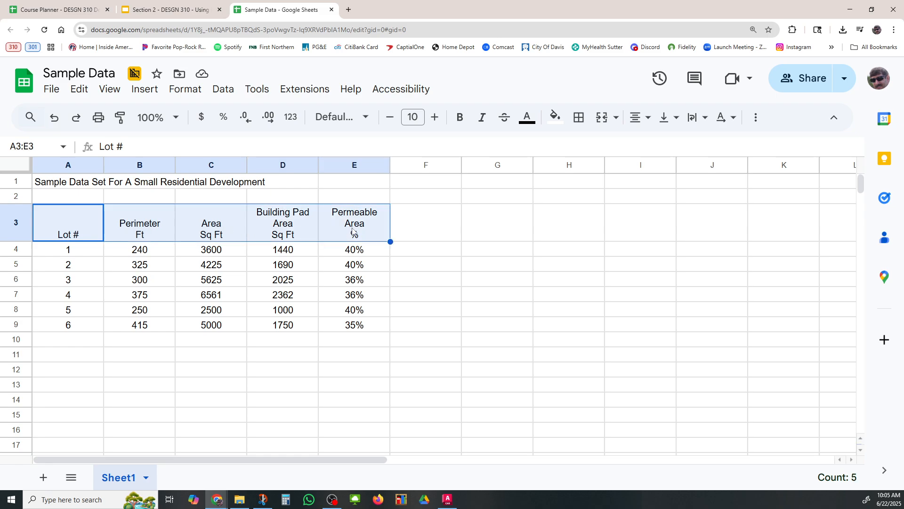
{"action": "left_click", "coordinate": [670, 123]}
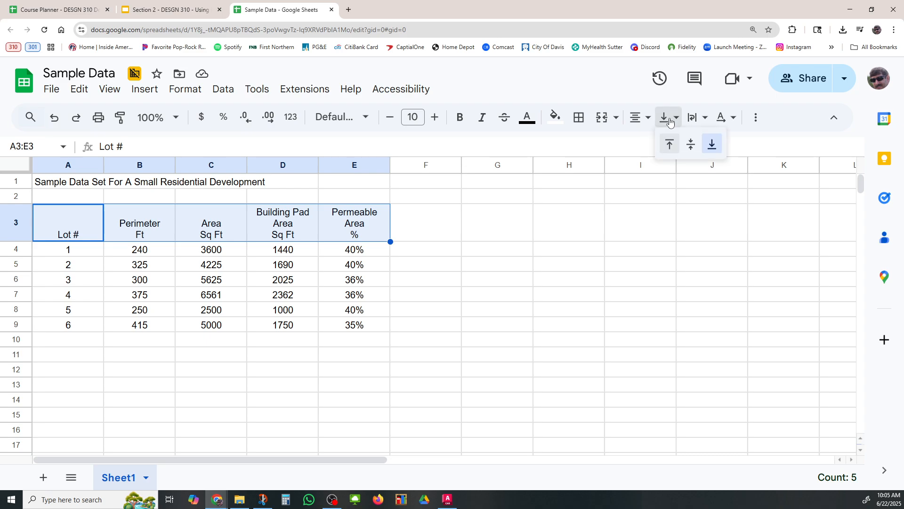
{"action": "left_click", "coordinate": [690, 146]}
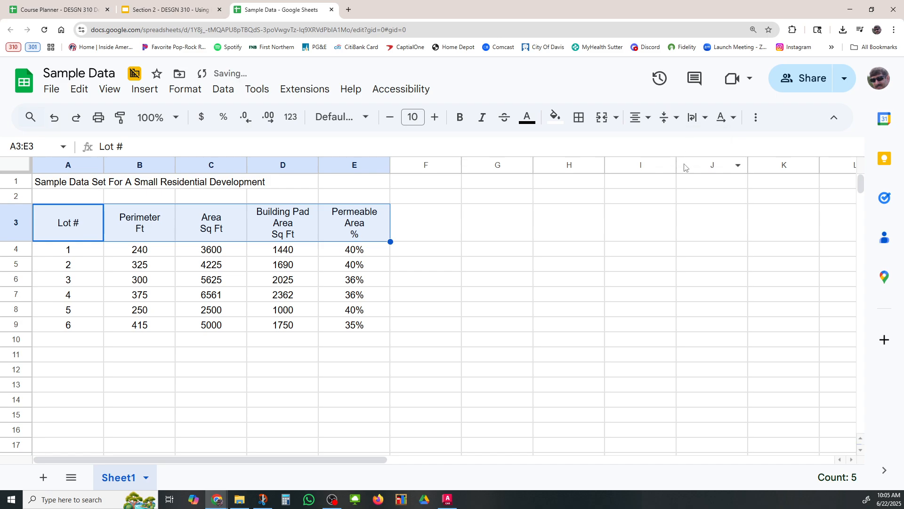
{"action": "left_click", "coordinate": [665, 118]}
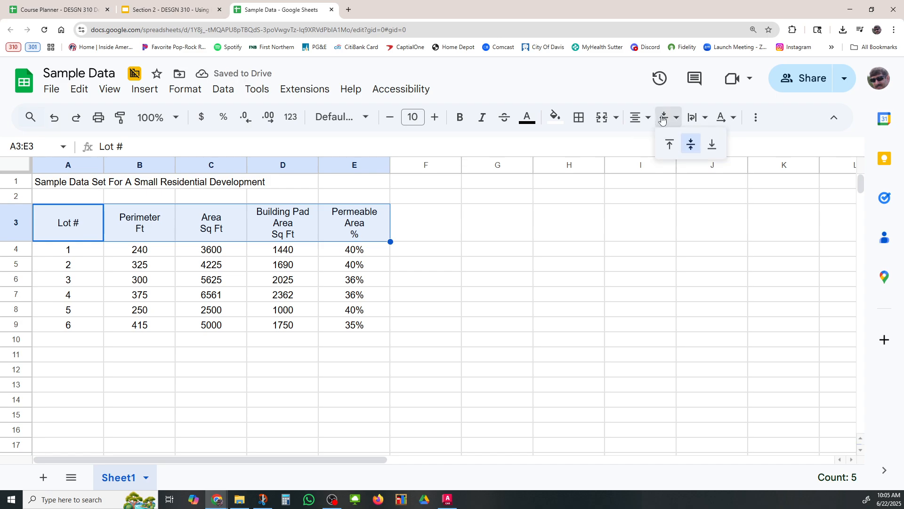
{"action": "left_click", "coordinate": [670, 145]}
Set the vertical alignment of the header cells A3:E3 to bottom.
{"action": "left_click", "coordinate": [665, 117]}
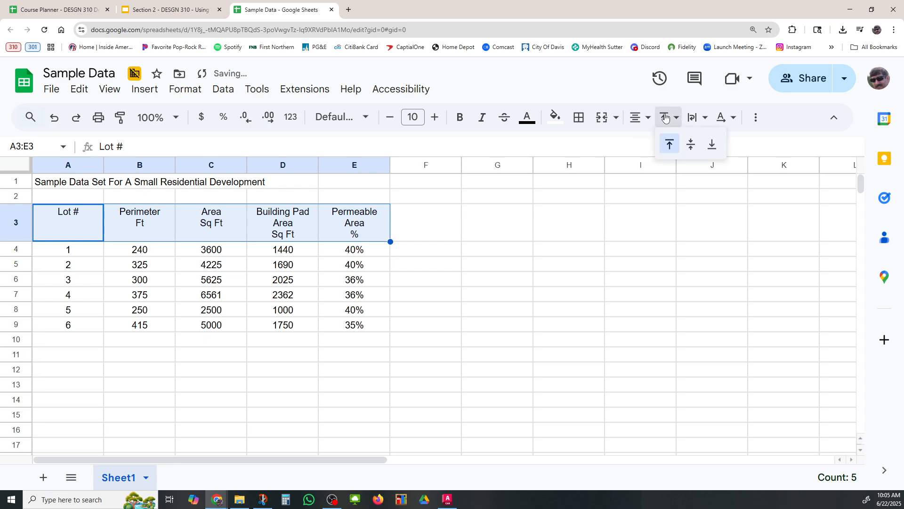
{"action": "left_click", "coordinate": [712, 147]}
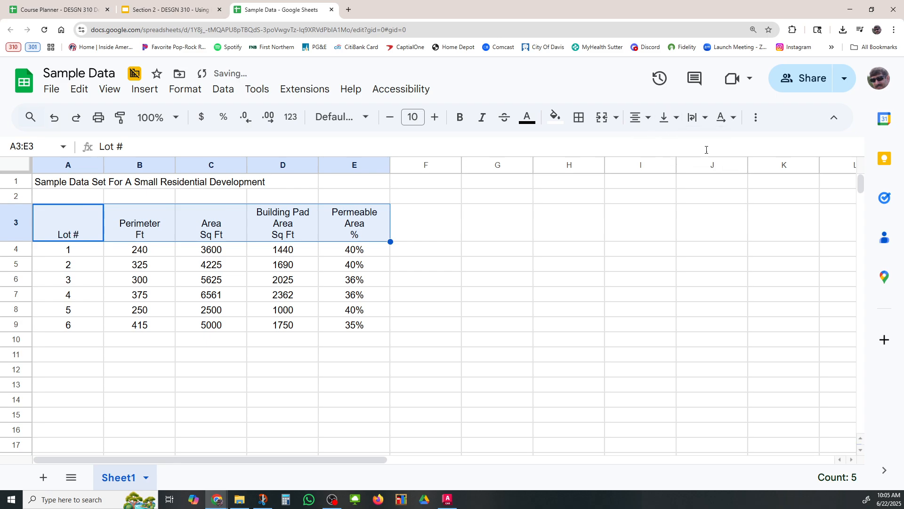
{"action": "left_click", "coordinate": [630, 253]}
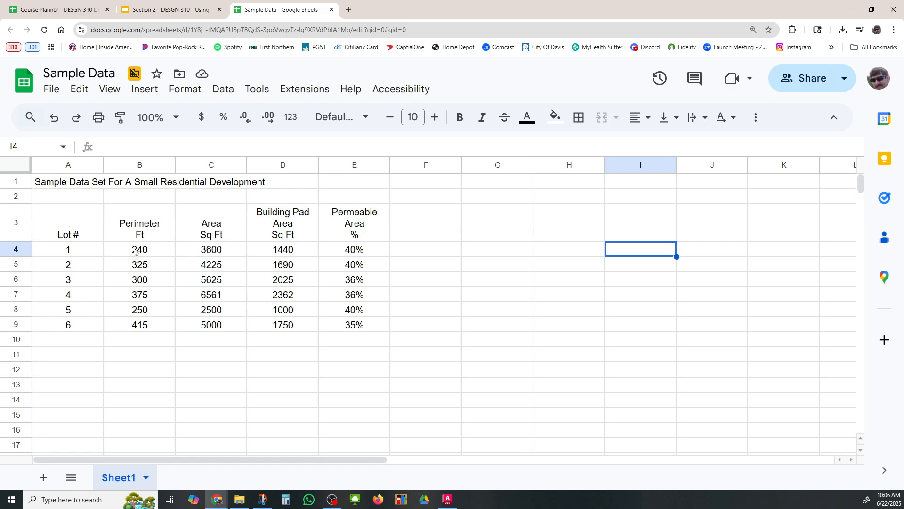
Apply the Number format with thousands separators and two decimals to the perimeter and area values in B4:D9.
{"action": "left_click_drag", "start_coordinate": [135, 252], "coordinate": [294, 325]}
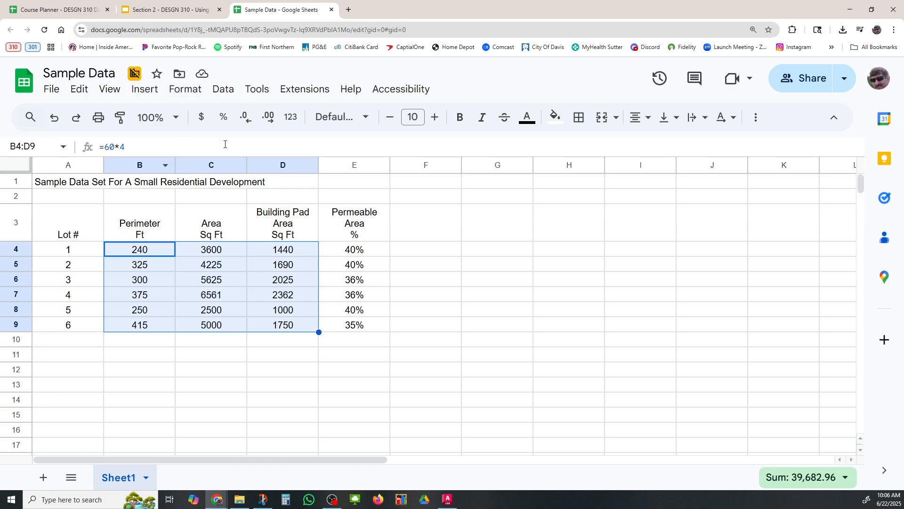
{"action": "left_click", "coordinate": [185, 91]}
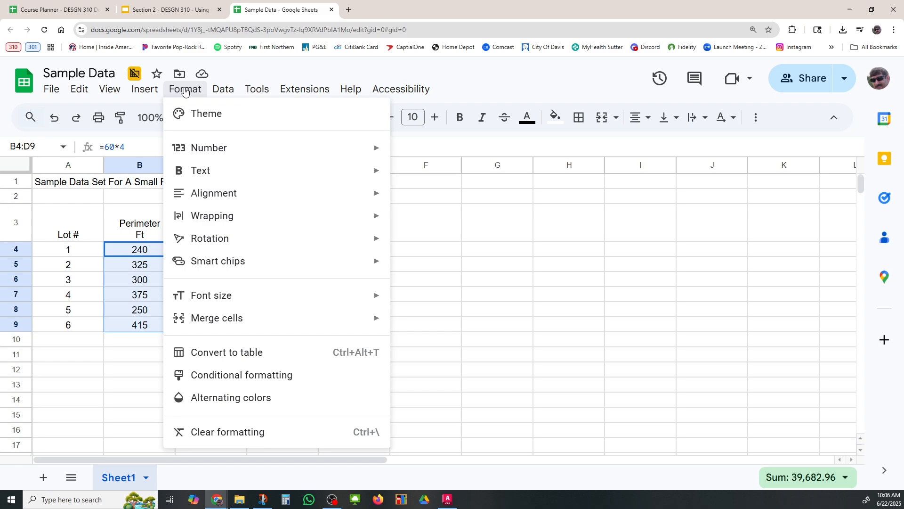
{"action": "mouse_move", "coordinate": [202, 148]}
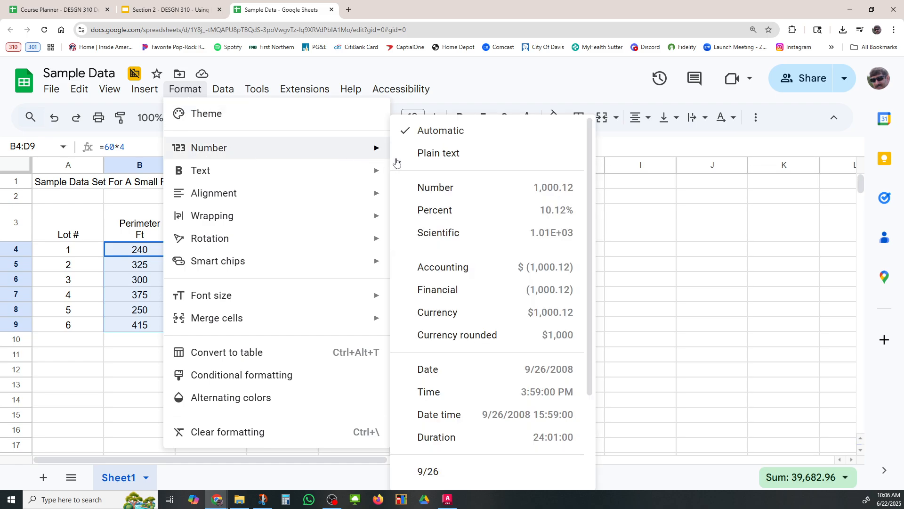
{"action": "left_click", "coordinate": [549, 191]}
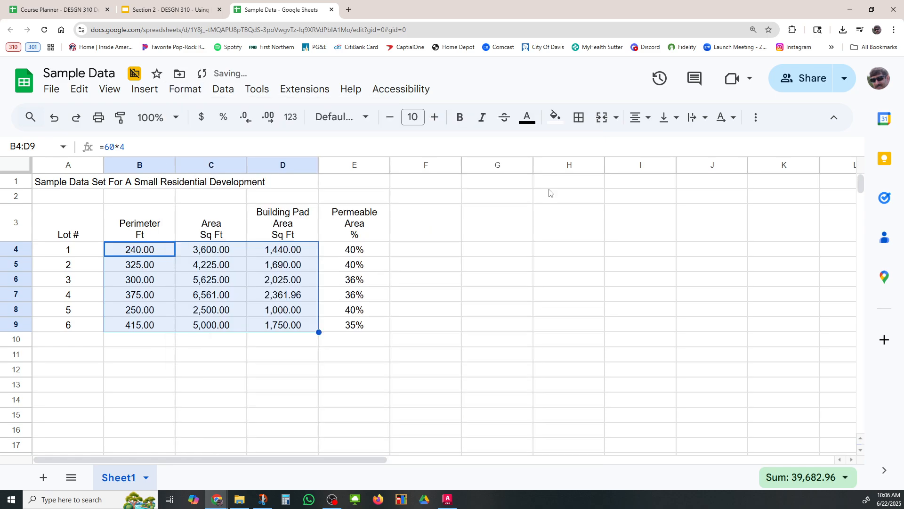
{"action": "left_click", "coordinate": [542, 296]}
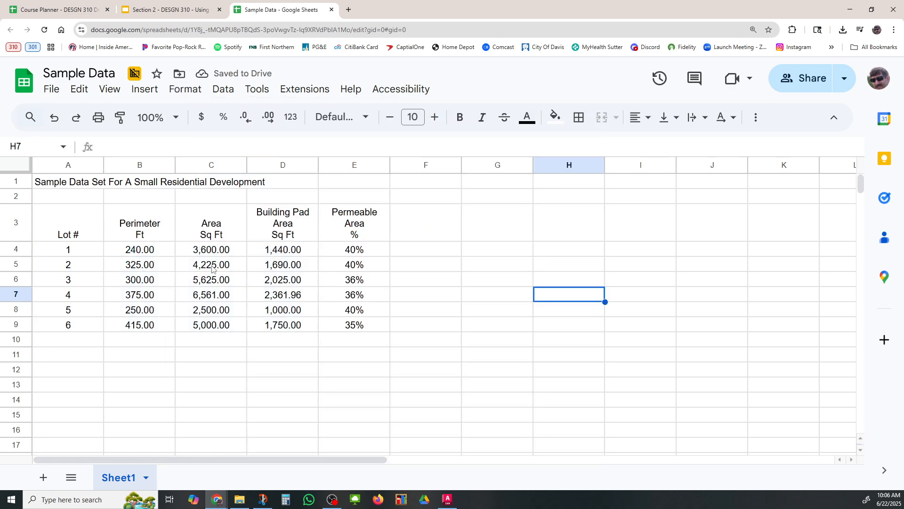
Reduce the values in B4:D9 to zero decimal places.
{"action": "left_click_drag", "start_coordinate": [138, 253], "coordinate": [285, 328]}
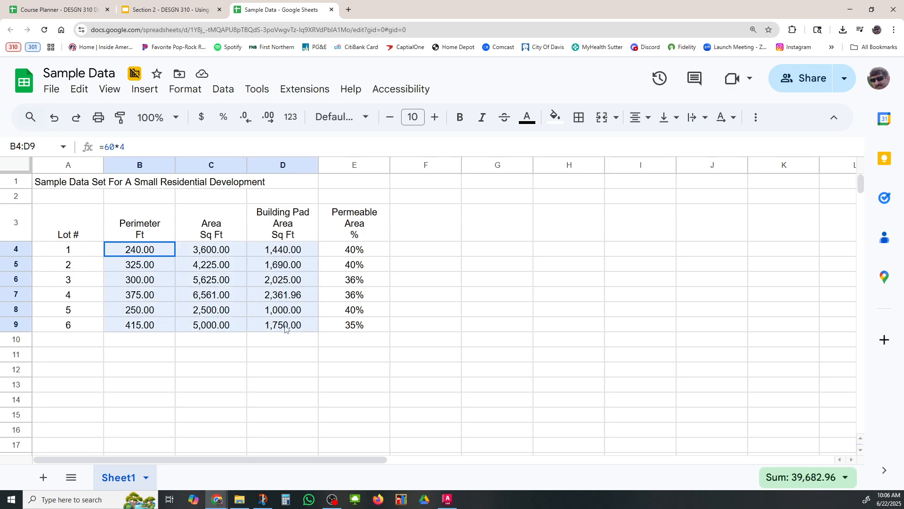
{"action": "left_click", "coordinate": [245, 120]}
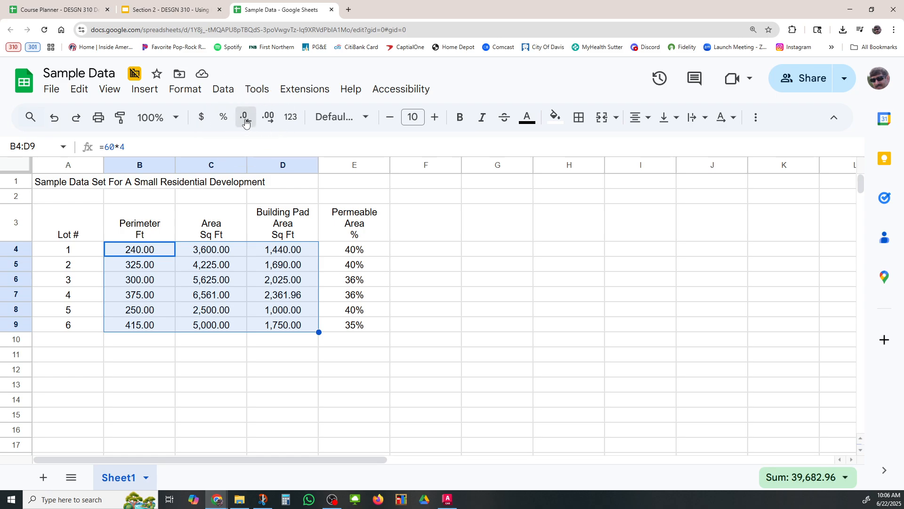
{"action": "left_click", "coordinate": [245, 120]}
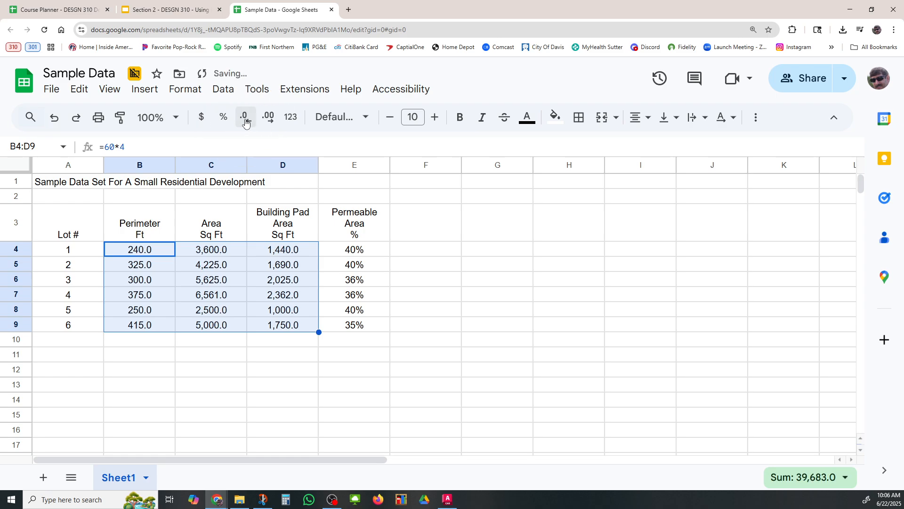
{"action": "left_click", "coordinate": [491, 299]}
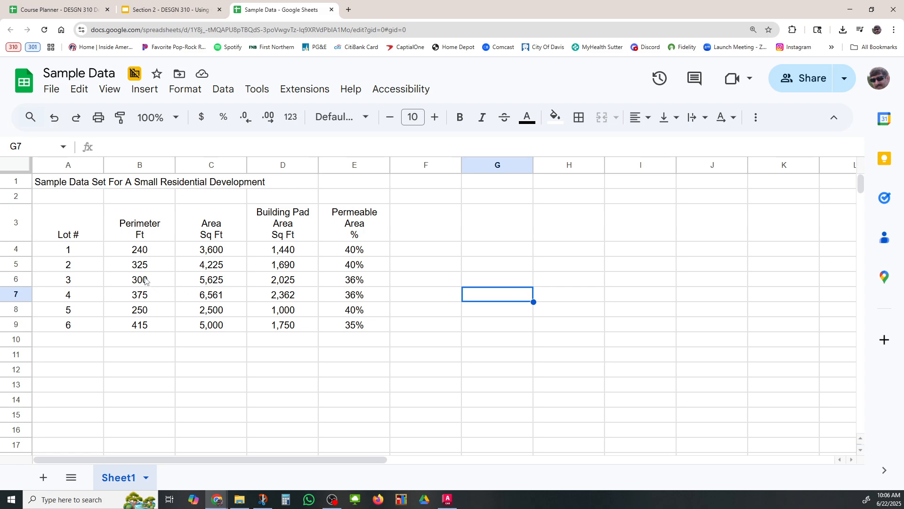
Try hiding the sheet's gridlines, and show them again.
{"action": "left_click", "coordinate": [112, 91]}
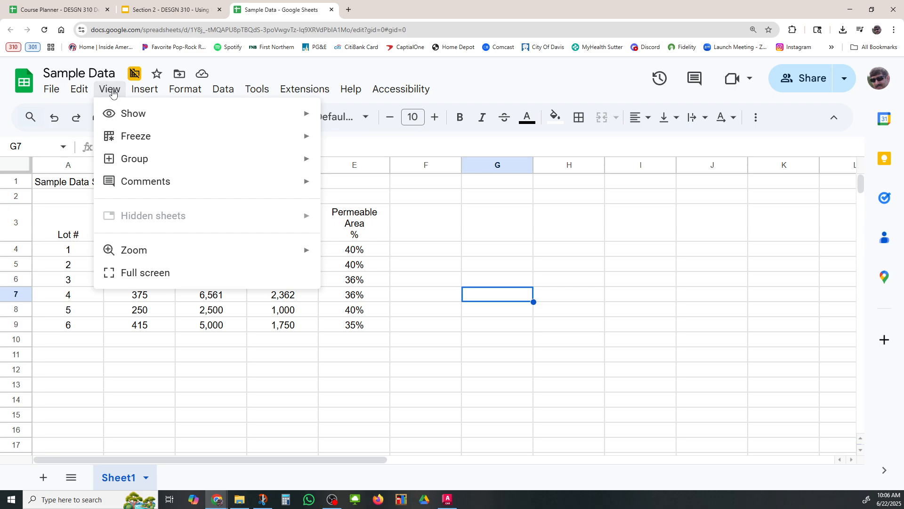
{"action": "mouse_move", "coordinate": [138, 123]}
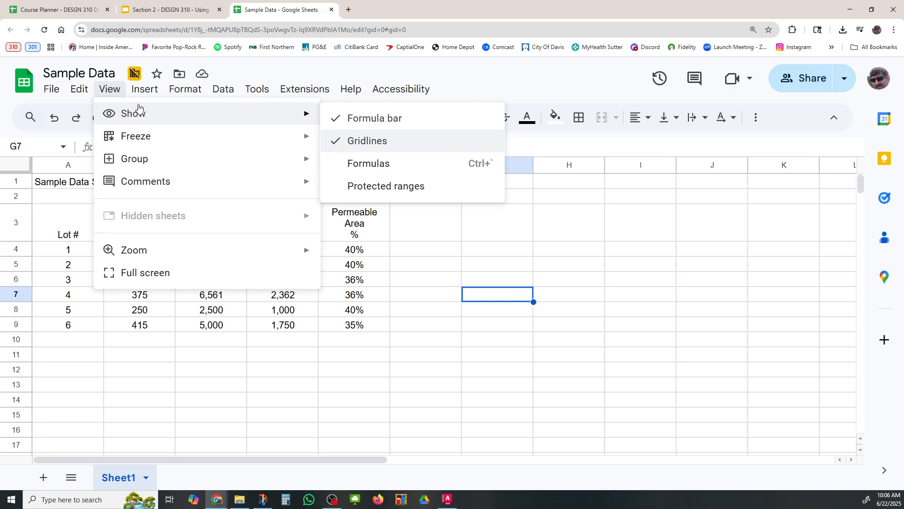
{"action": "left_click", "coordinate": [369, 141]}
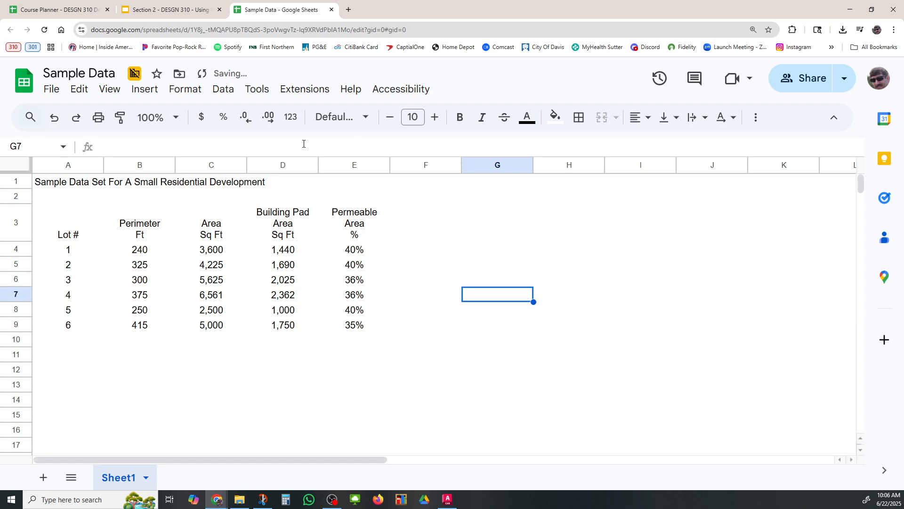
{"action": "left_click", "coordinate": [110, 89]}
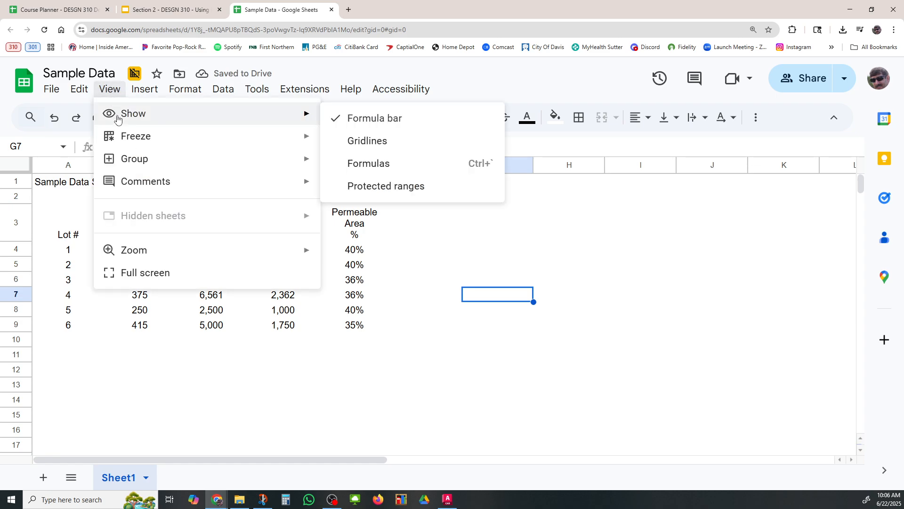
{"action": "left_click", "coordinate": [369, 141]}
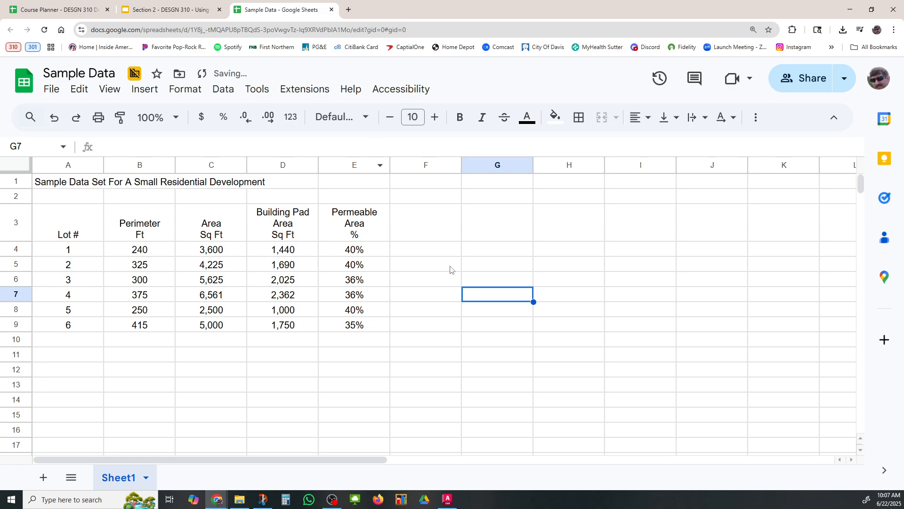
Apply black borders to all cells of the lot table A3:E9.
{"action": "left_click_drag", "start_coordinate": [76, 229], "coordinate": [324, 325]}
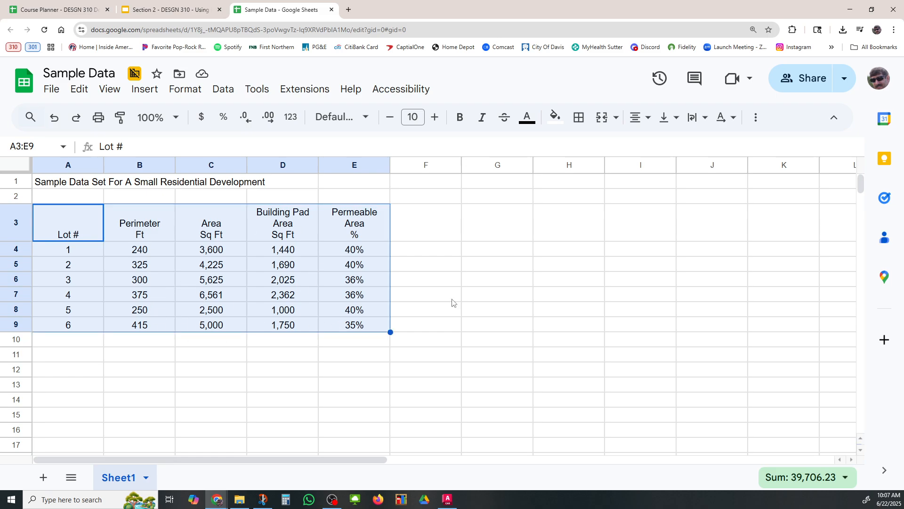
{"action": "left_click", "coordinate": [580, 118]}
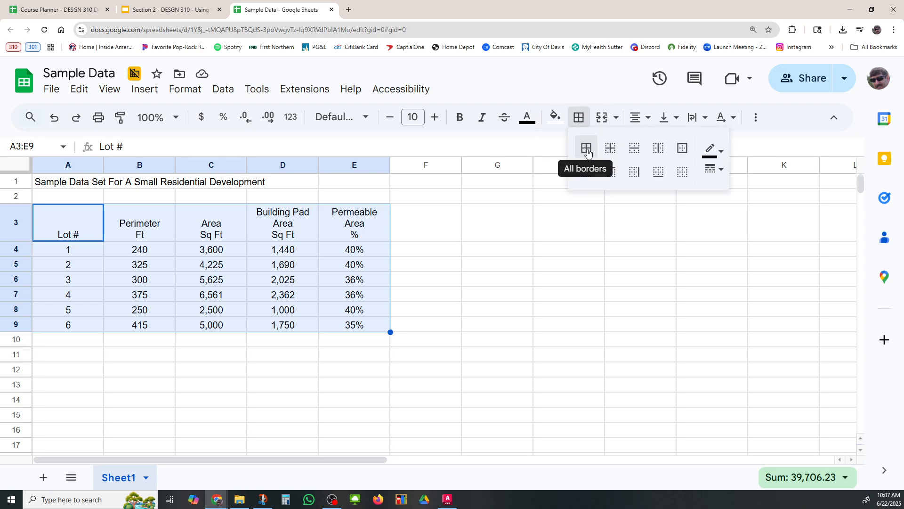
{"action": "left_click", "coordinate": [587, 152]}
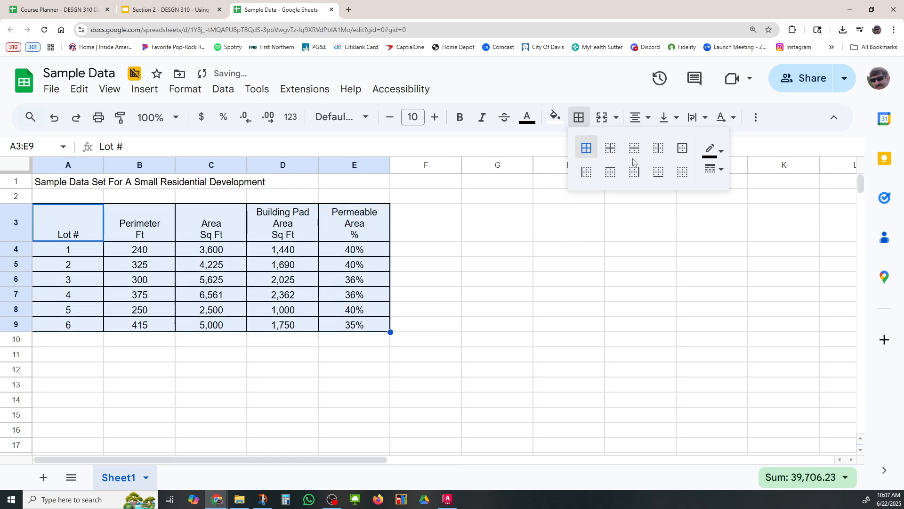
{"action": "left_click", "coordinate": [473, 343]}
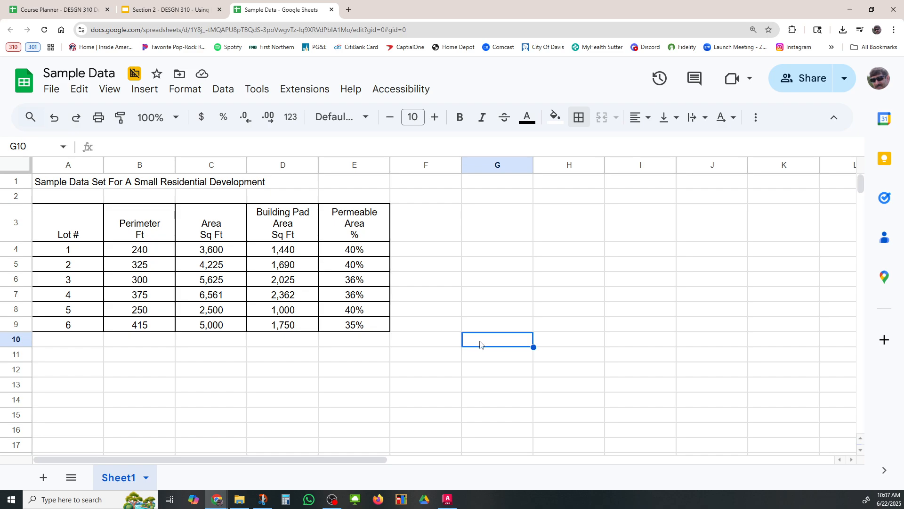
{"action": "left_click_drag", "start_coordinate": [73, 228], "coordinate": [350, 329]}
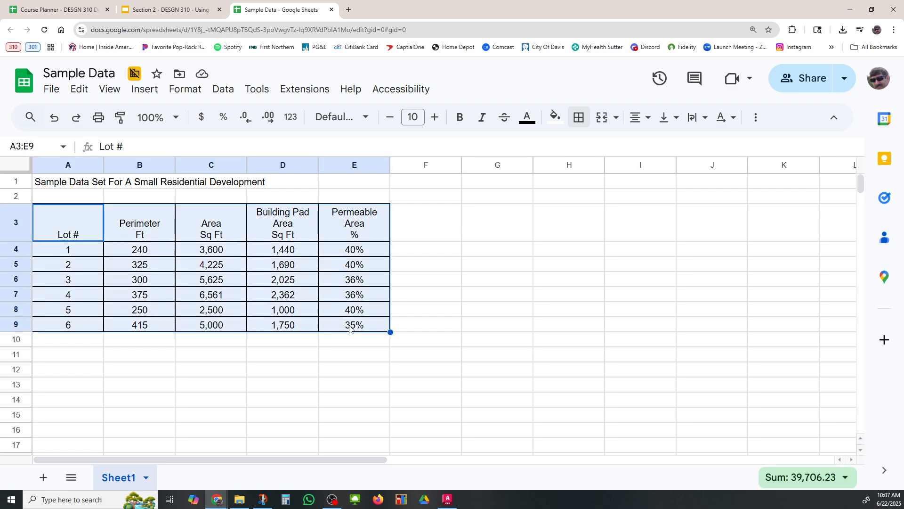
{"action": "left_click", "coordinate": [578, 122]}
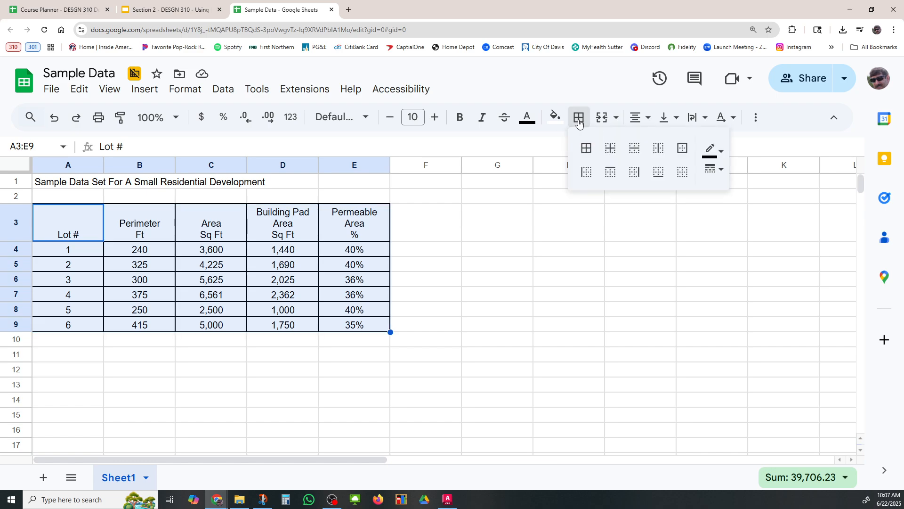
{"action": "left_click", "coordinate": [714, 157]}
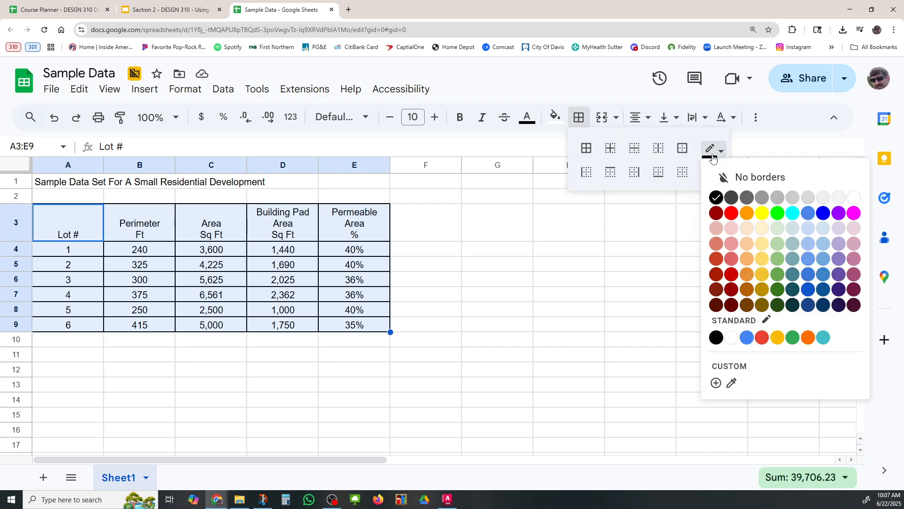
{"action": "left_click", "coordinate": [777, 197]}
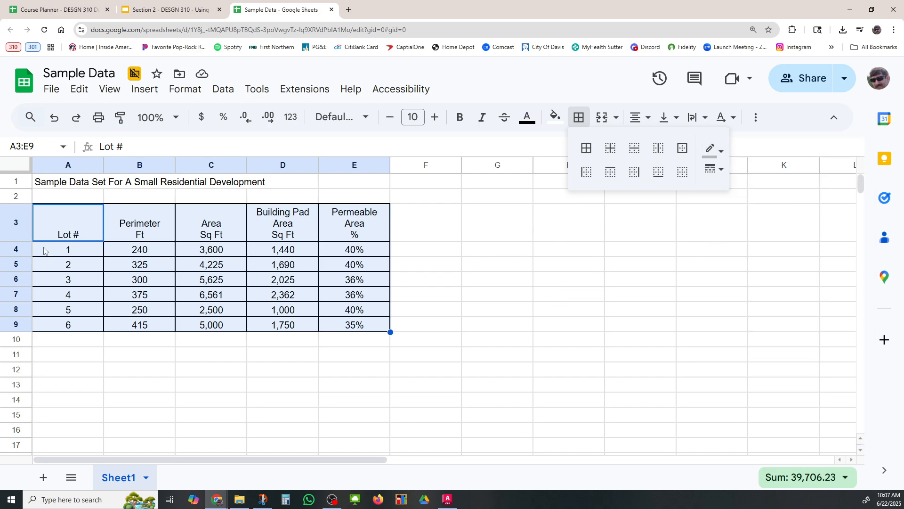
{"action": "left_click", "coordinate": [246, 373]}
Recolor all borders of the lot table A3:E9 to medium gray.
{"action": "left_click_drag", "start_coordinate": [77, 231], "coordinate": [338, 326]}
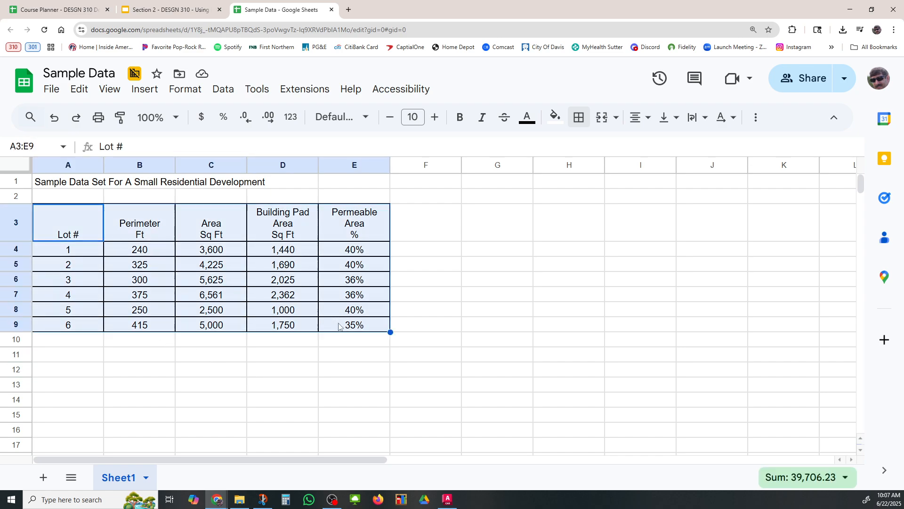
{"action": "left_click", "coordinate": [579, 118]}
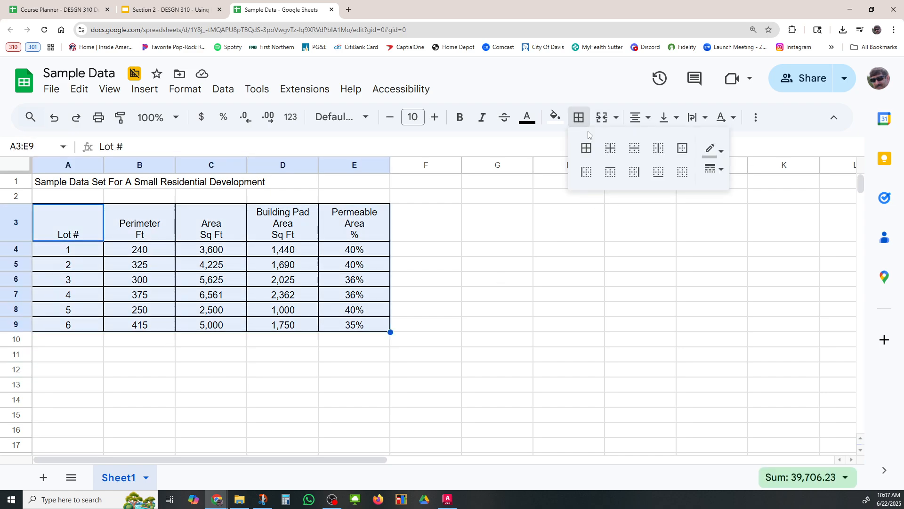
{"action": "left_click", "coordinate": [708, 151]}
{"action": "left_click", "coordinate": [778, 203]}
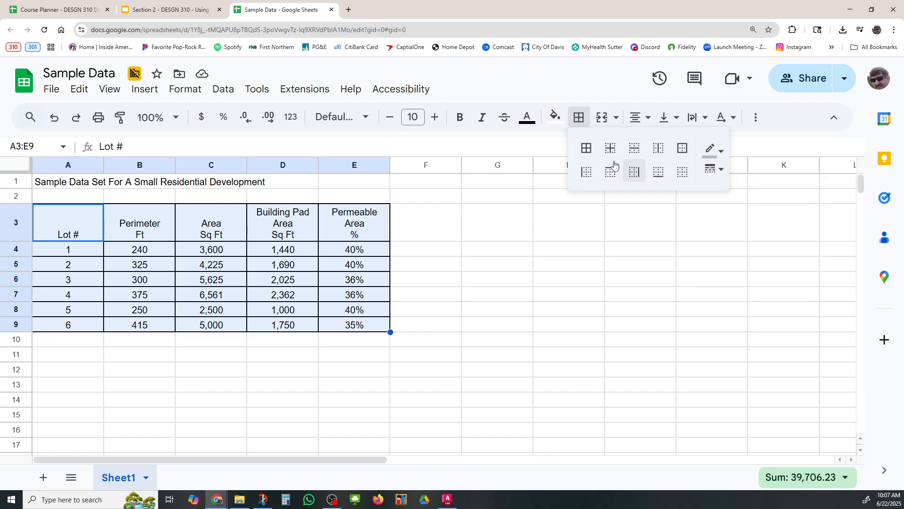
{"action": "left_click", "coordinate": [585, 149]}
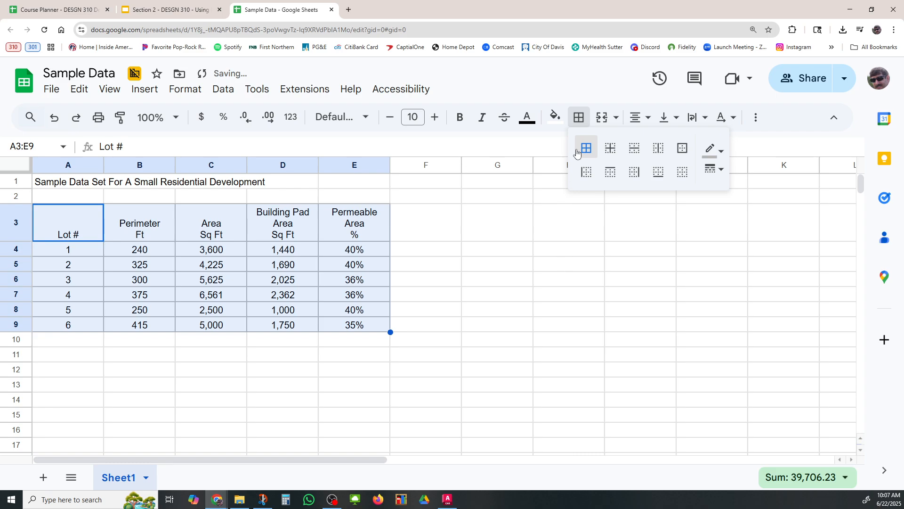
{"action": "left_click", "coordinate": [568, 250]}
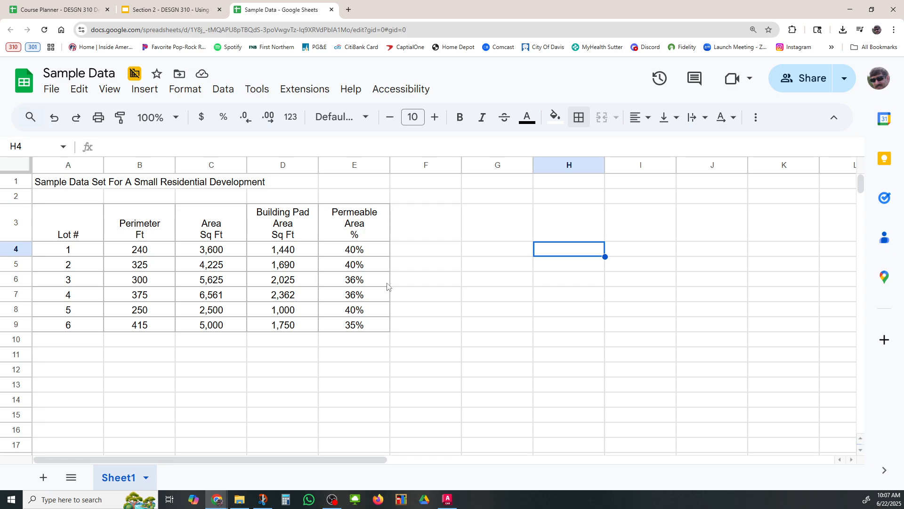
Hide the sheet's gridlines so only the table borders show.
{"action": "left_click", "coordinate": [113, 92]}
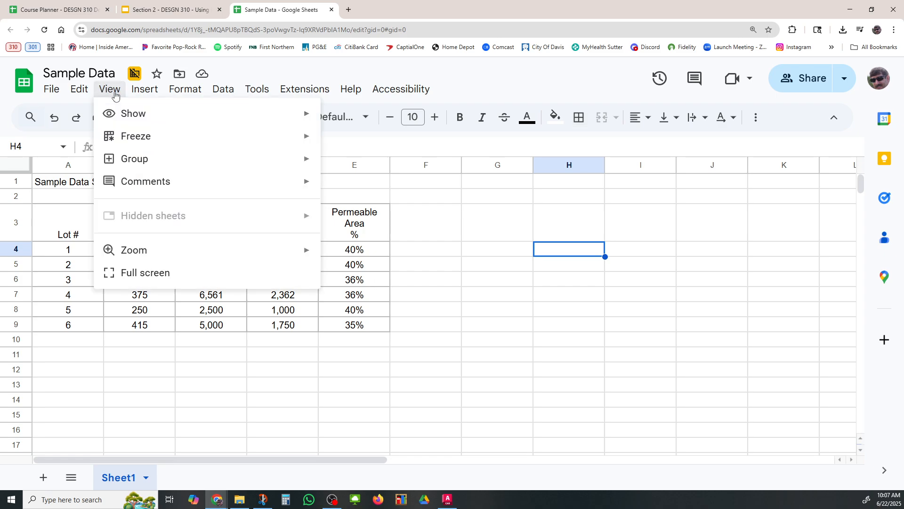
{"action": "mouse_move", "coordinate": [200, 117]}
{"action": "left_click", "coordinate": [359, 140]}
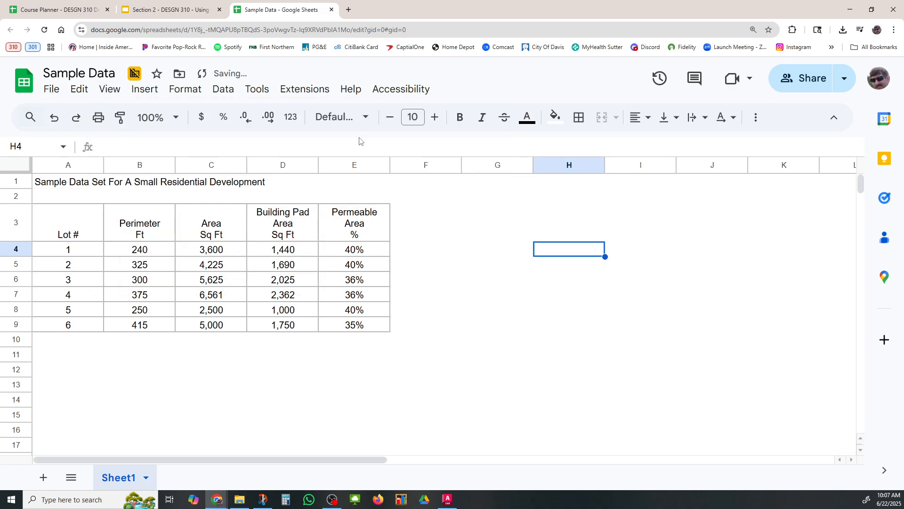
{"action": "left_click", "coordinate": [501, 314]}
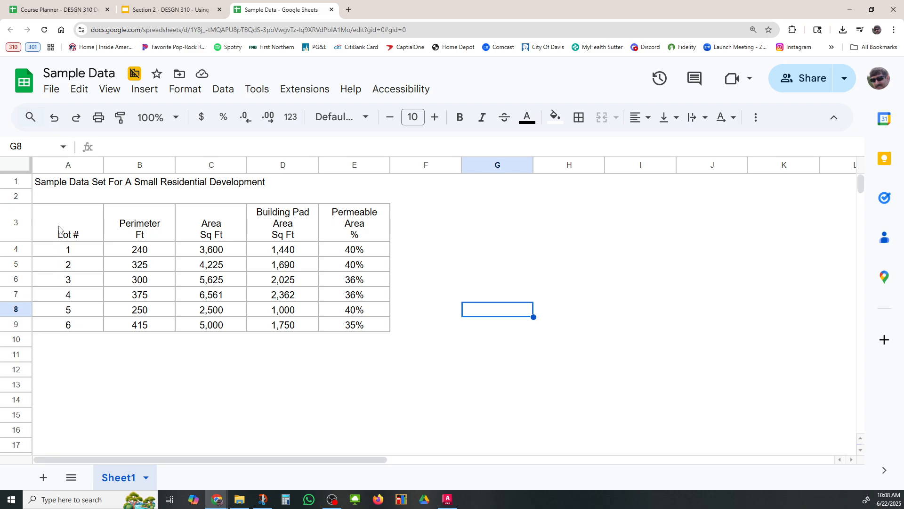
Fill the header cells A3:E3 with gray, and lighten the fill to the palest gray.
{"action": "left_click_drag", "start_coordinate": [55, 234], "coordinate": [351, 234]}
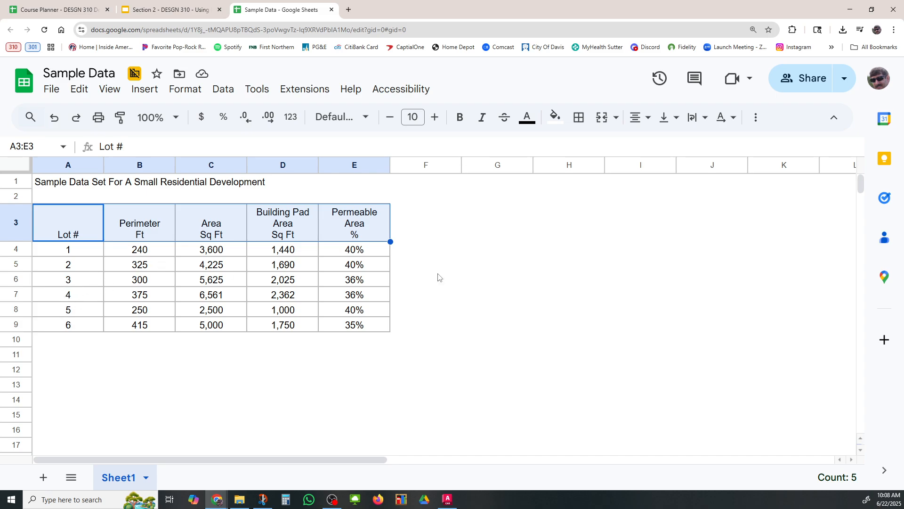
{"action": "left_click", "coordinate": [555, 118]}
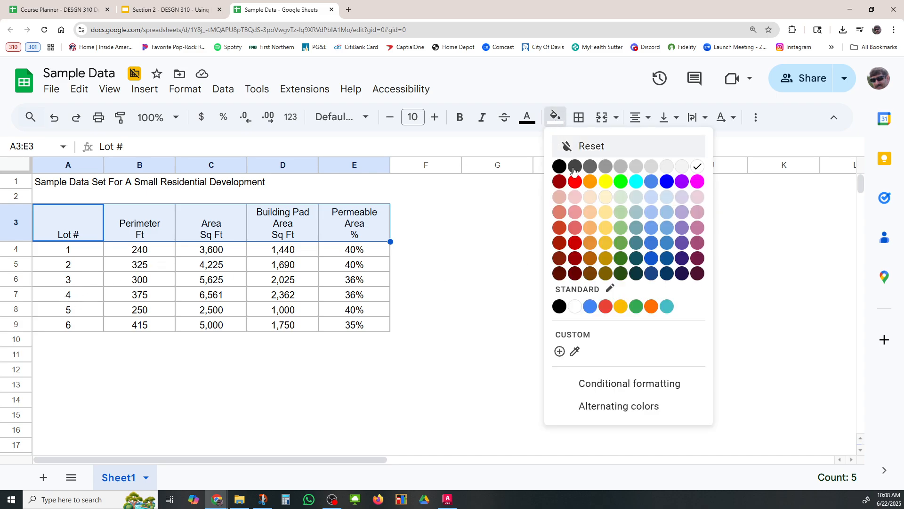
{"action": "left_click", "coordinate": [638, 170]}
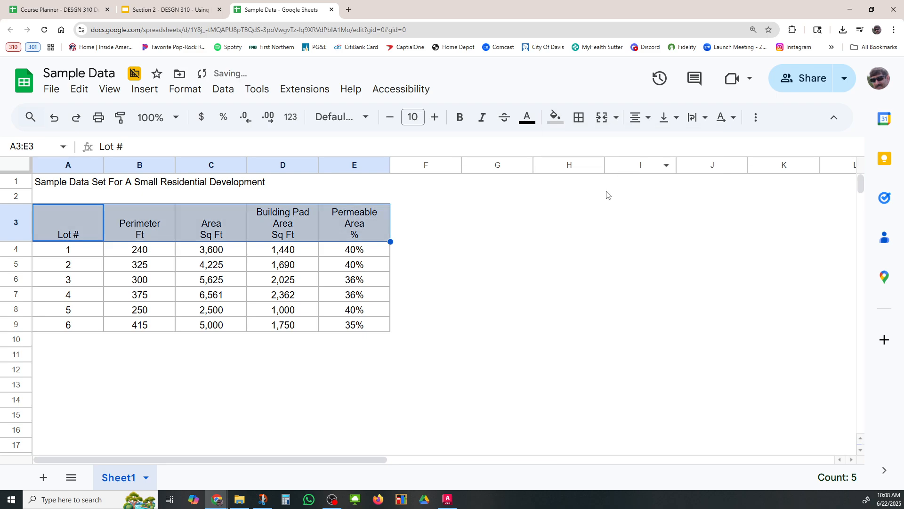
{"action": "left_click", "coordinate": [555, 117]}
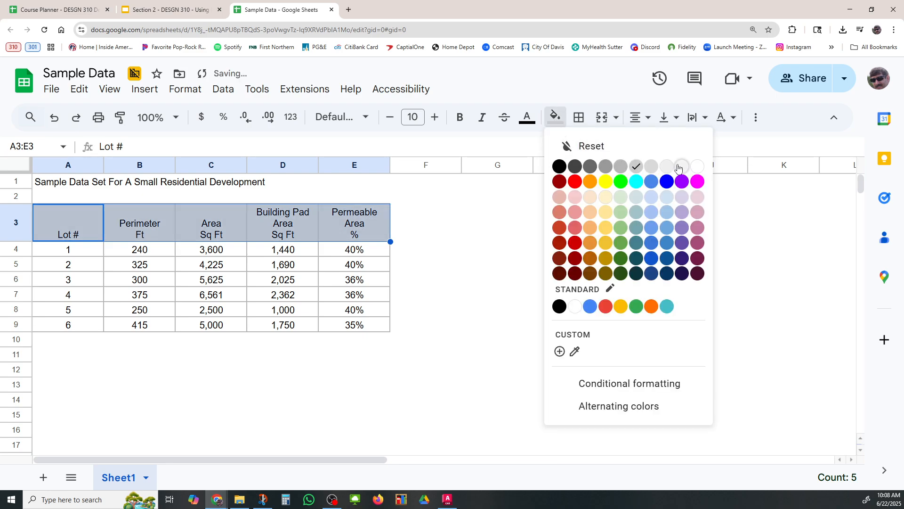
{"action": "left_click", "coordinate": [680, 167]}
Fill the lot number cells A4:A9 with the same palest gray as the header row.
{"action": "left_click_drag", "start_coordinate": [81, 250], "coordinate": [81, 329]}
{"action": "left_click", "coordinate": [559, 117]}
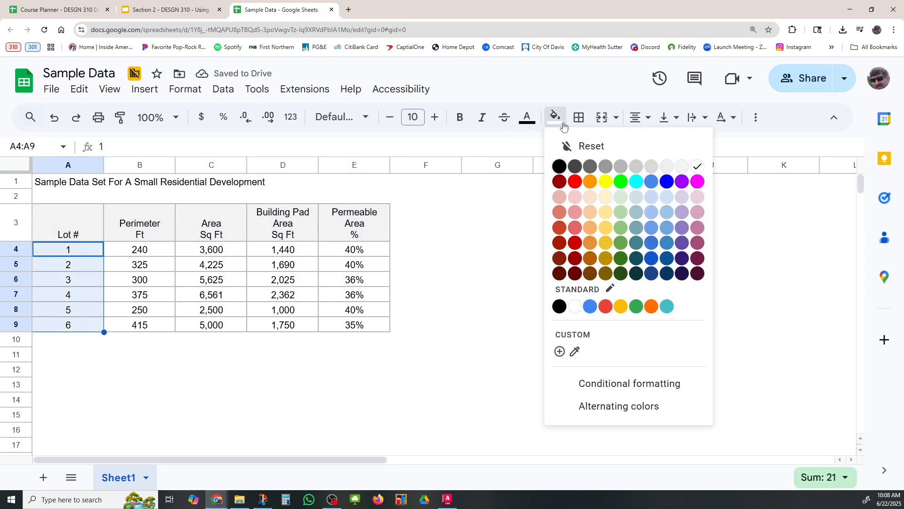
{"action": "left_click", "coordinate": [681, 167]}
{"action": "left_click", "coordinate": [556, 266]}
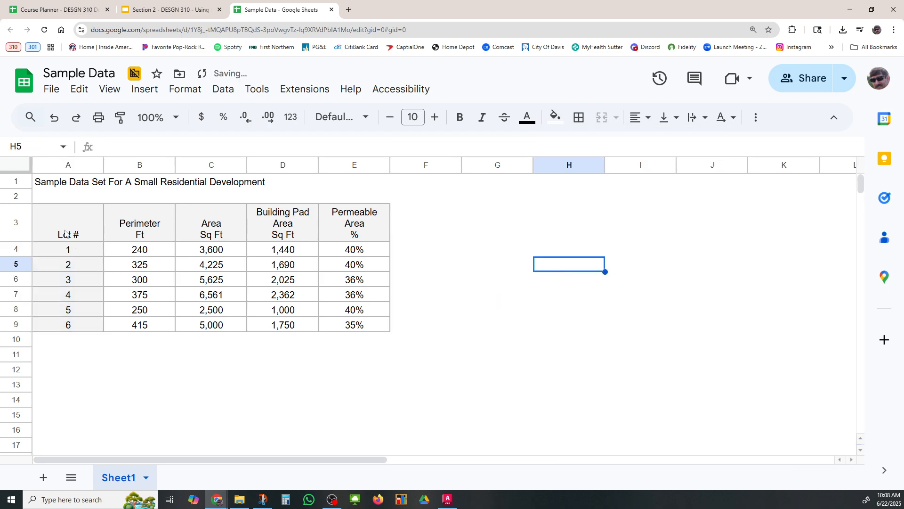
Make the header cells A3:E3 and the lot numbers in A4:A9 bold.
{"action": "left_click_drag", "start_coordinate": [66, 234], "coordinate": [368, 222]}
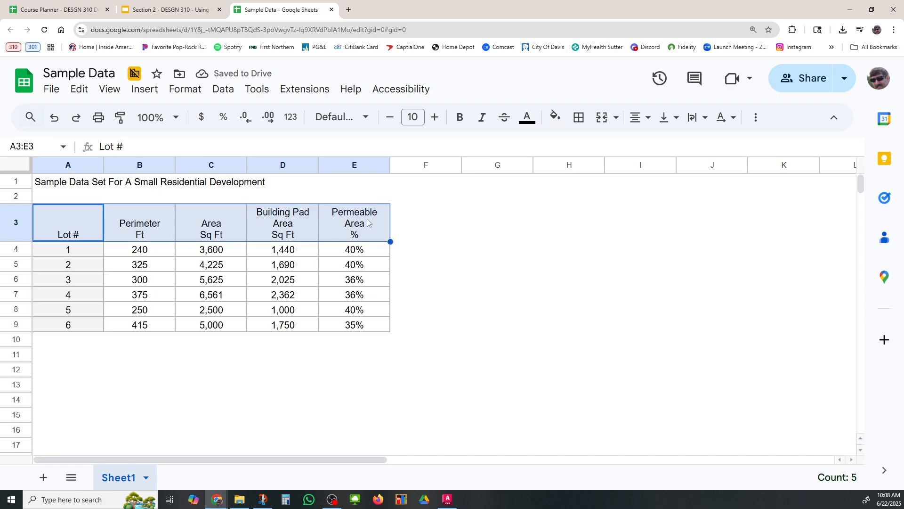
{"action": "left_click", "coordinate": [461, 118]}
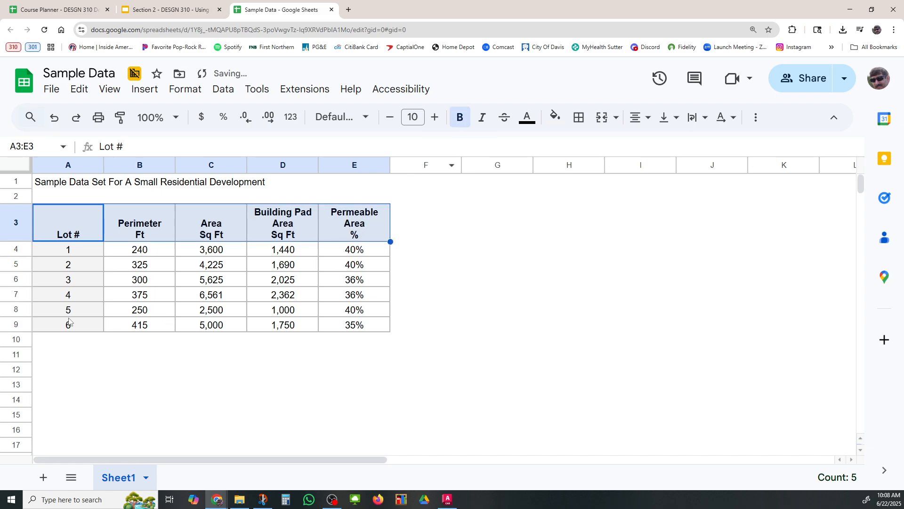
{"action": "left_click_drag", "start_coordinate": [56, 254], "coordinate": [67, 324]}
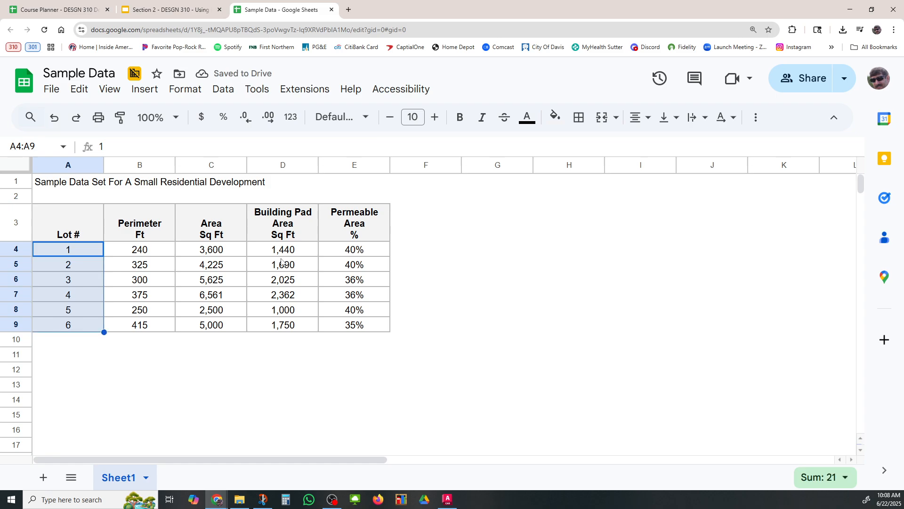
{"action": "left_click", "coordinate": [460, 117]}
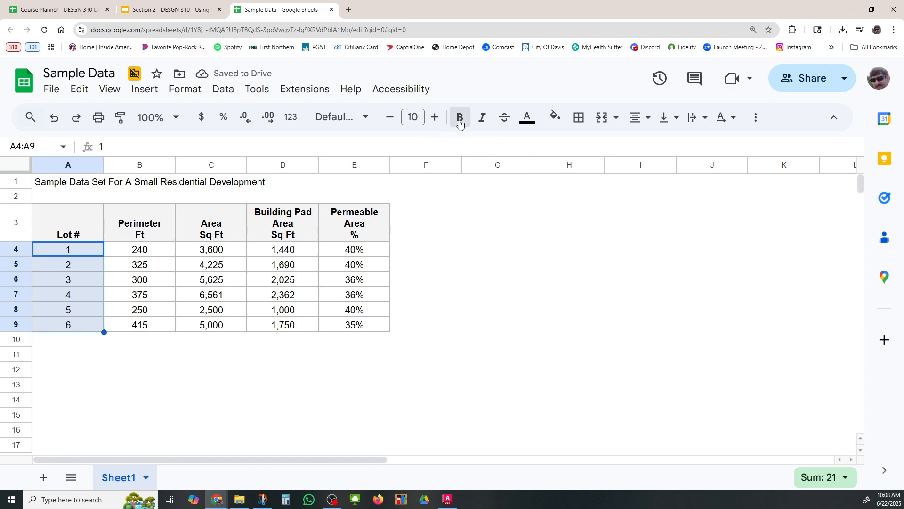
{"action": "left_click", "coordinate": [479, 238]}
{"action": "left_click", "coordinate": [488, 285]}
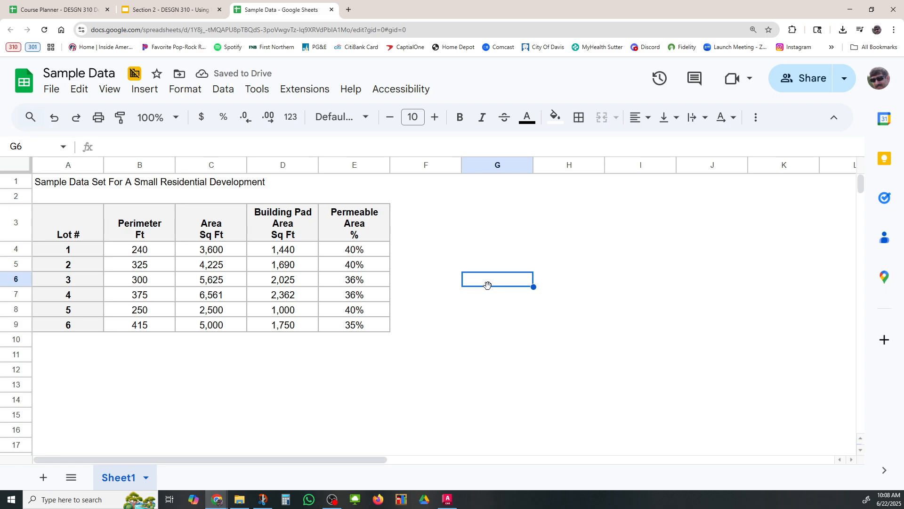